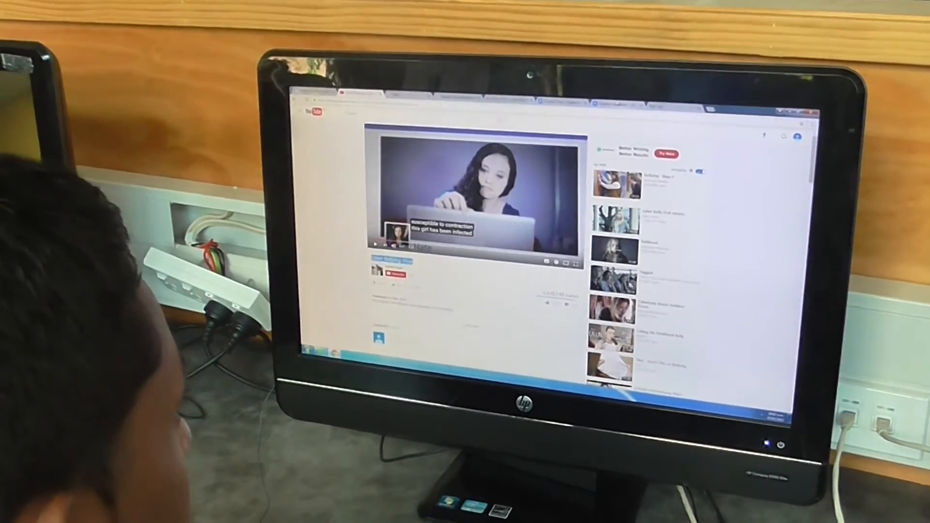
click(596, 91)
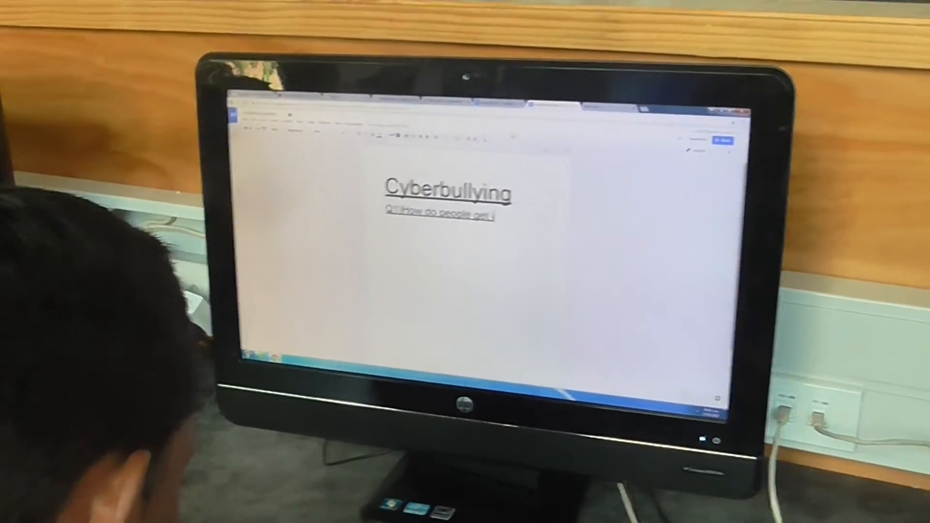
text(nfected)
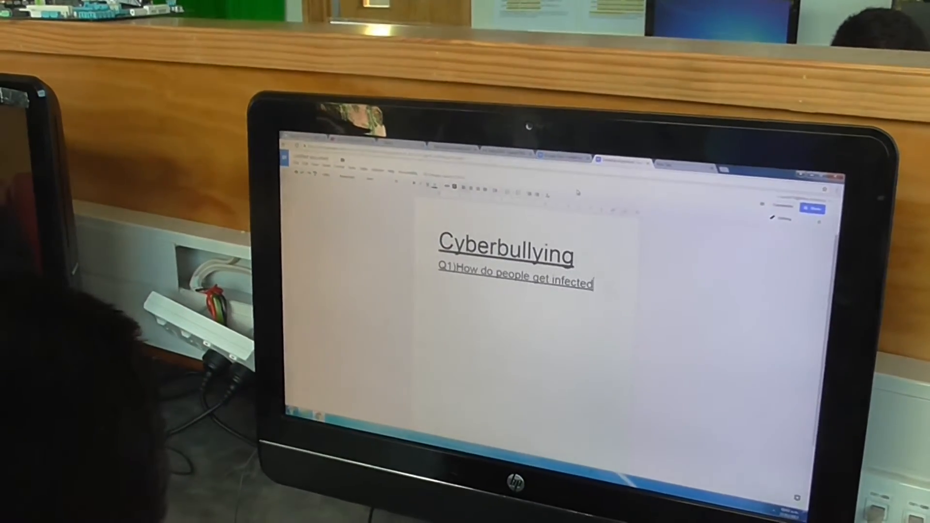
text( with)
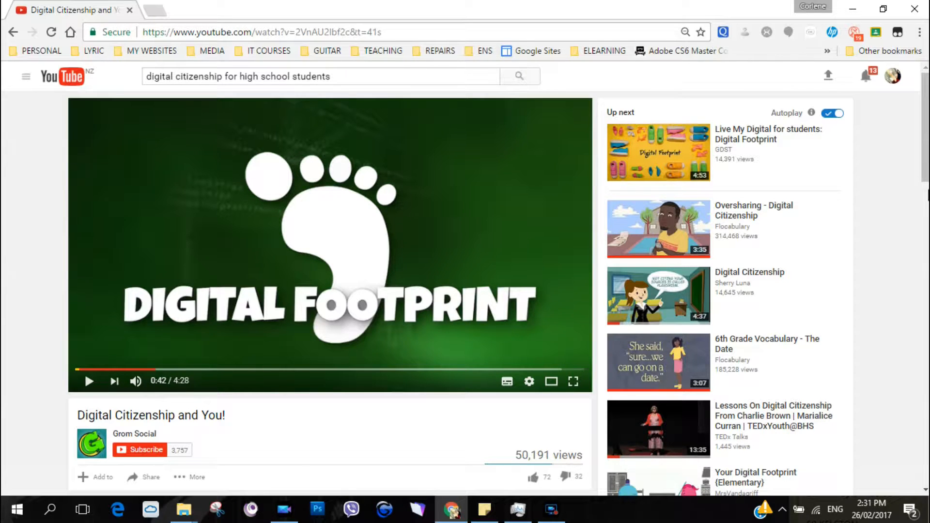
Step: Search the web for vizia in a new browser tab and open Vizia's "Create an account" page
click(162, 9)
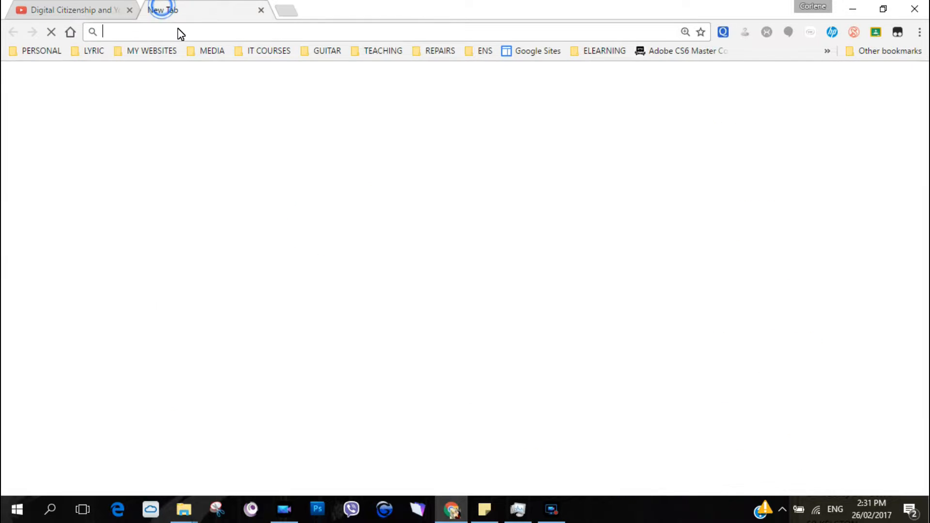
text(vizia)
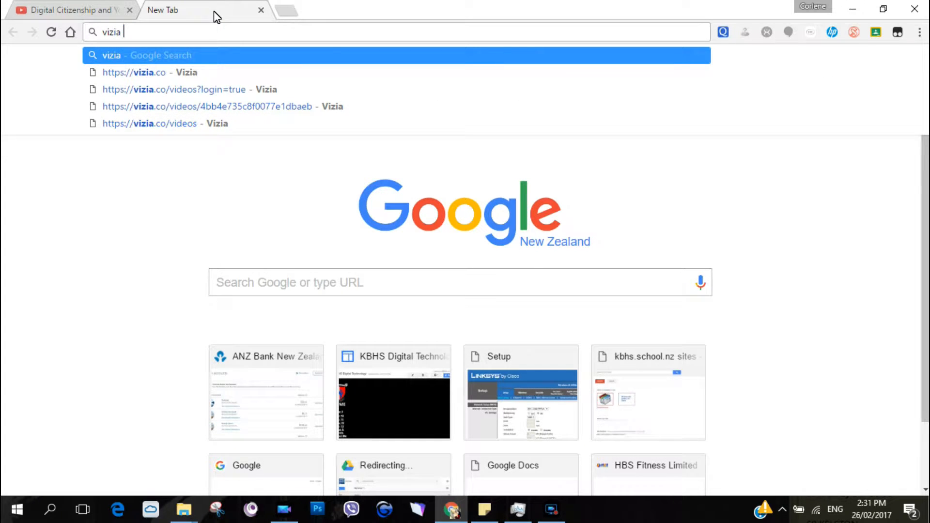
key(Return)
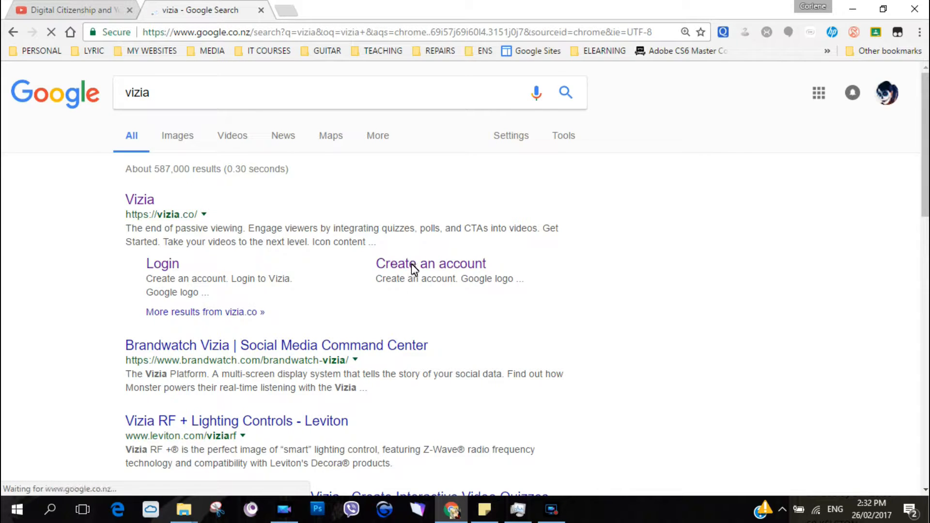
click(426, 264)
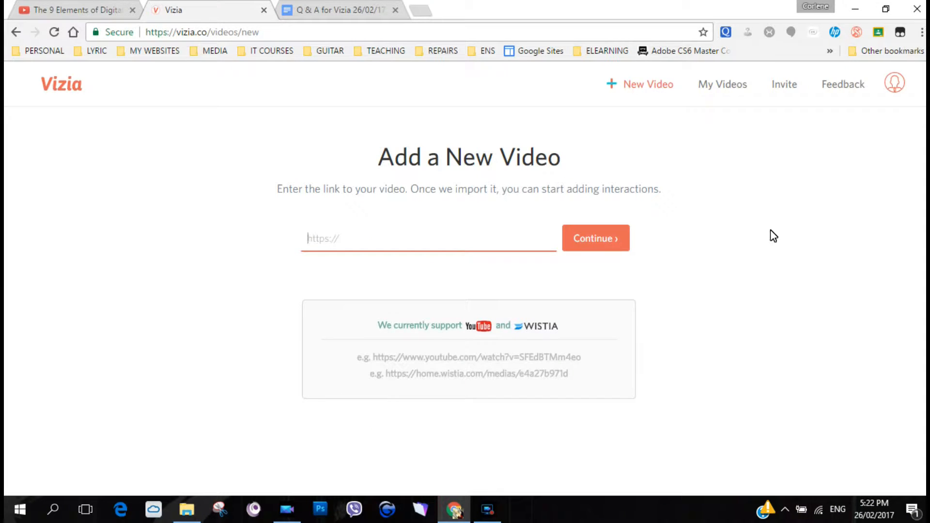
Step: Copy the link of the YouTube video "The 9 Elements of Digital Citizenship!!" and import it into Vizia as a new video
click(77, 9)
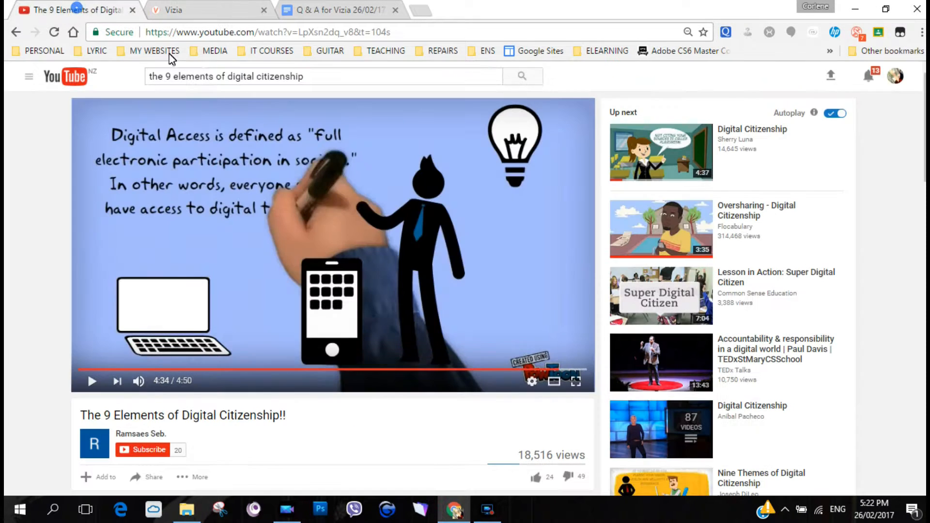
click(237, 32)
right_click(238, 31)
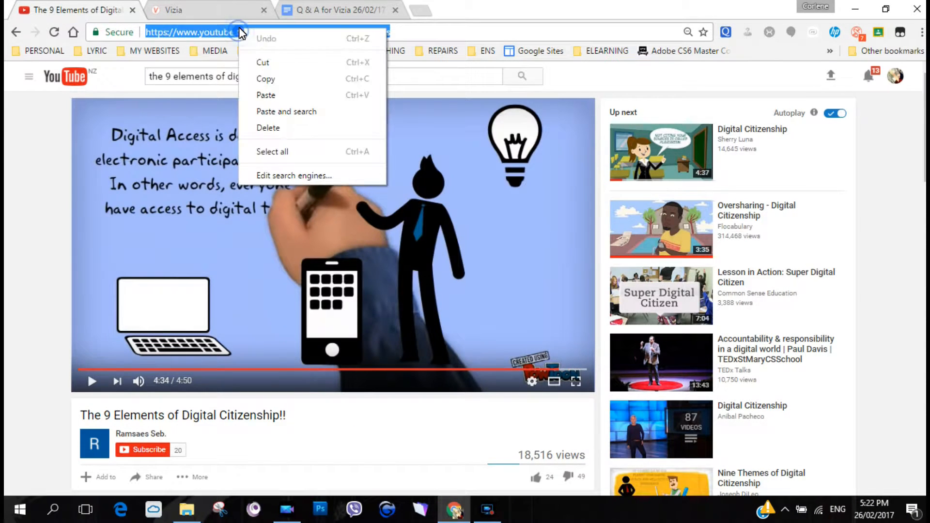
click(264, 78)
key(ctrl+Tab)
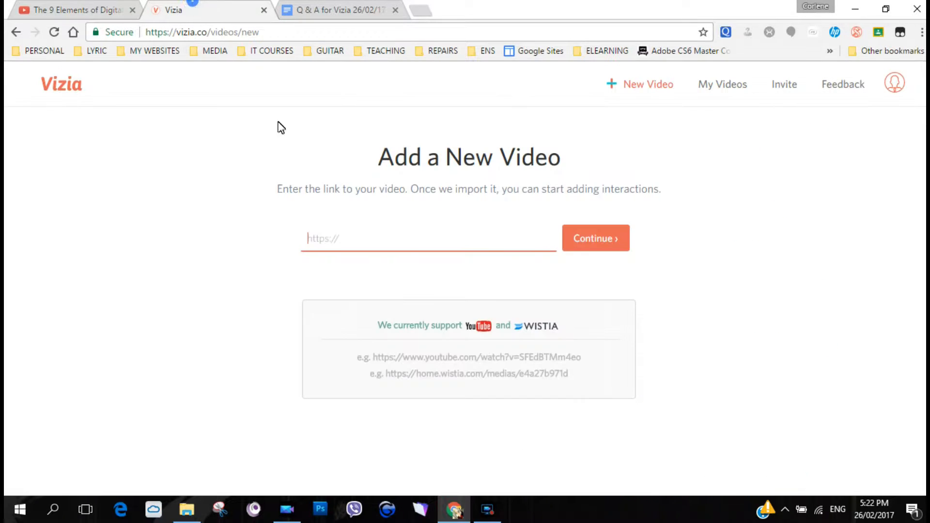
right_click(341, 234)
click(382, 315)
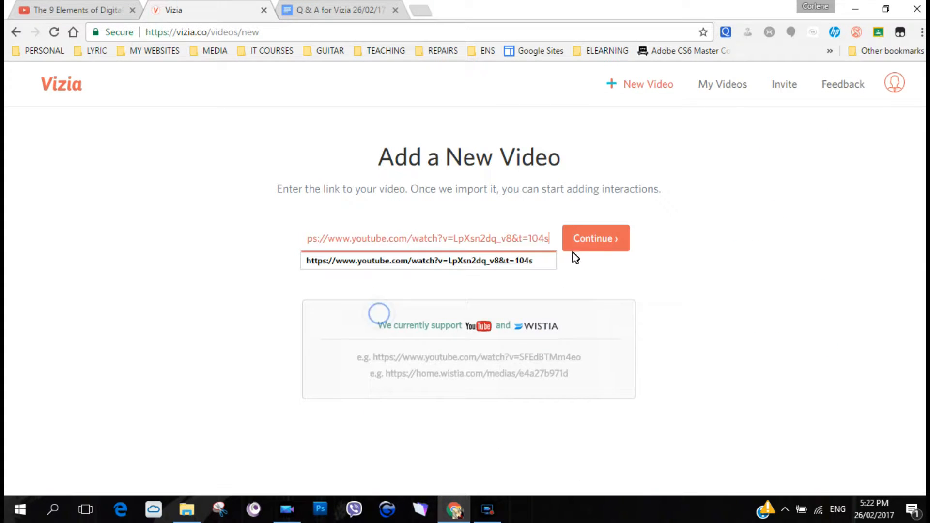
click(588, 237)
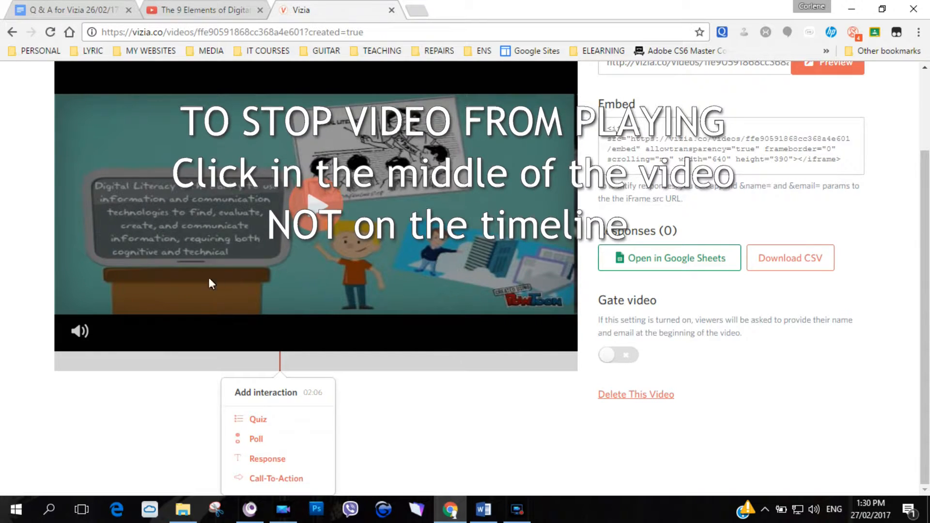
Step: Copy "Name two out of the nine elements of digital citizenship" from the Q & A for Vizia document and close the YouTube tab
click(100, 362)
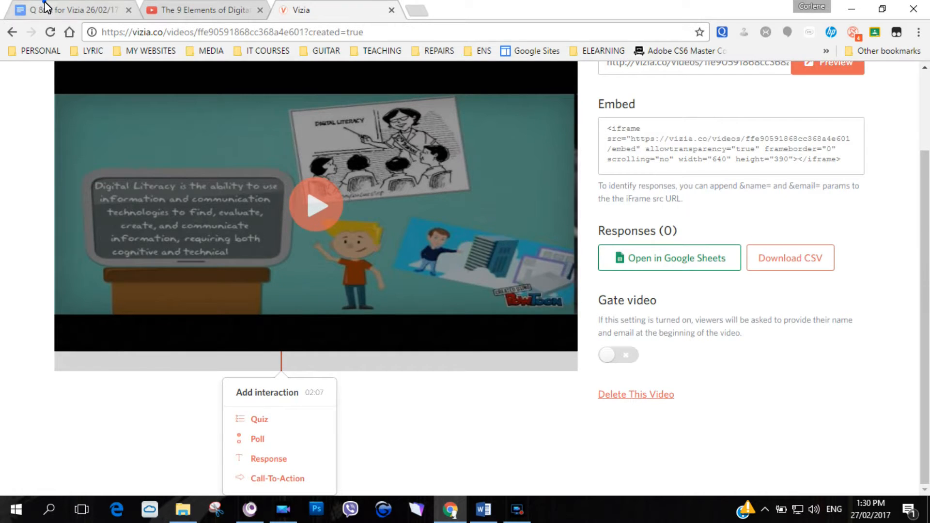
click(44, 9)
drag(133, 145, 341, 152)
right_click(340, 148)
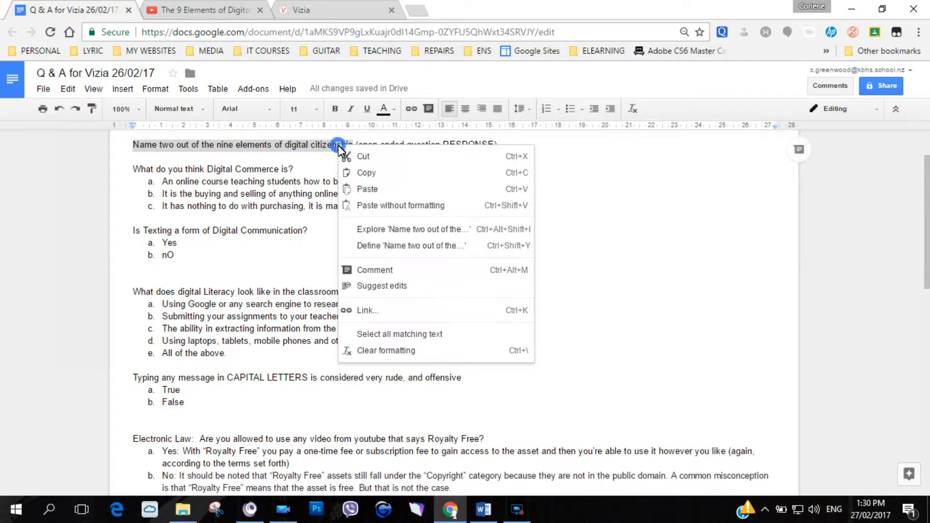
click(358, 173)
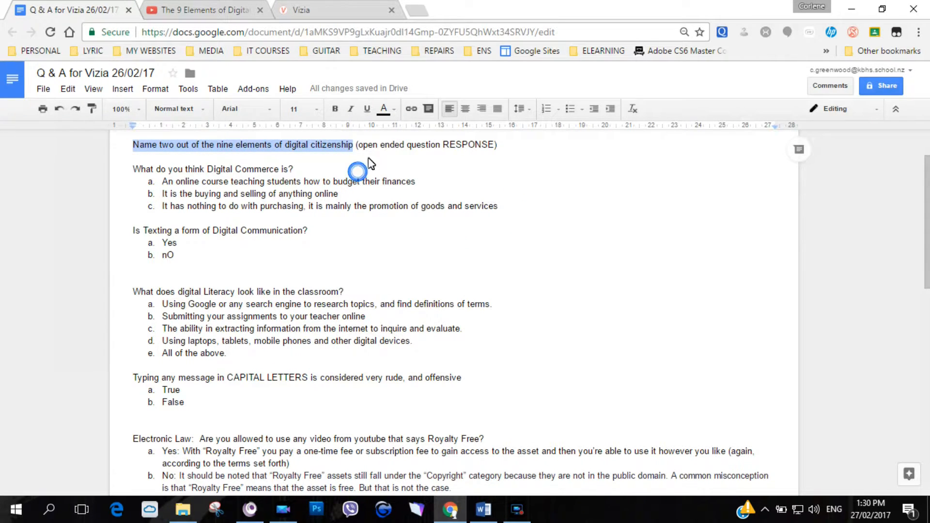
click(211, 9)
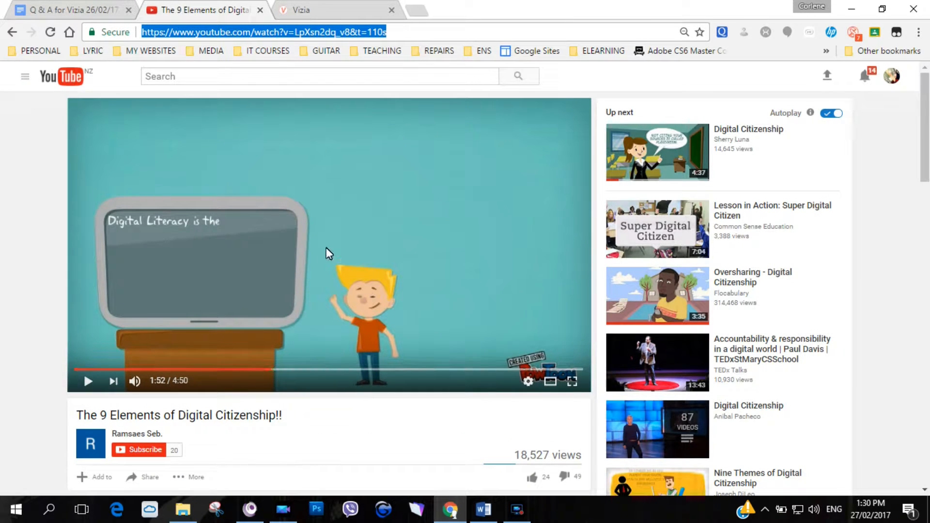
click(262, 10)
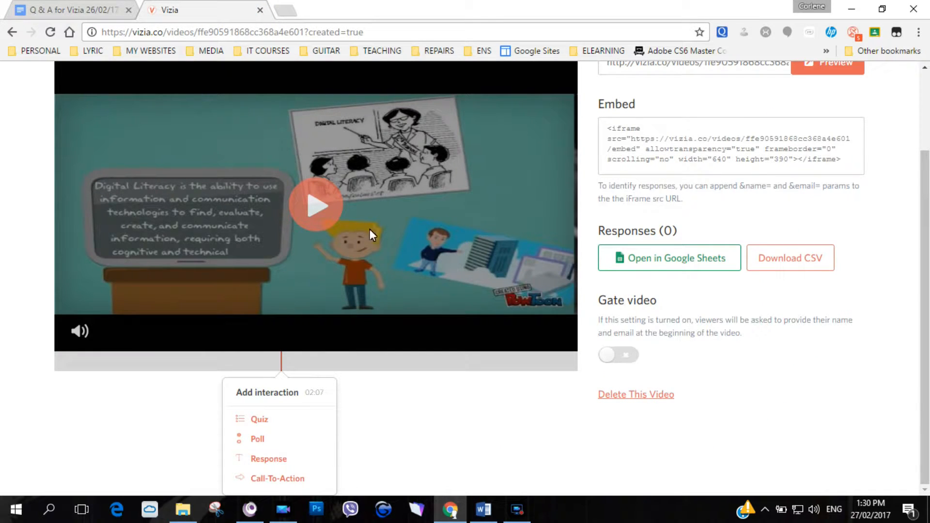
Step: Play the imported video in Vizia and pause it at 00:18
click(320, 206)
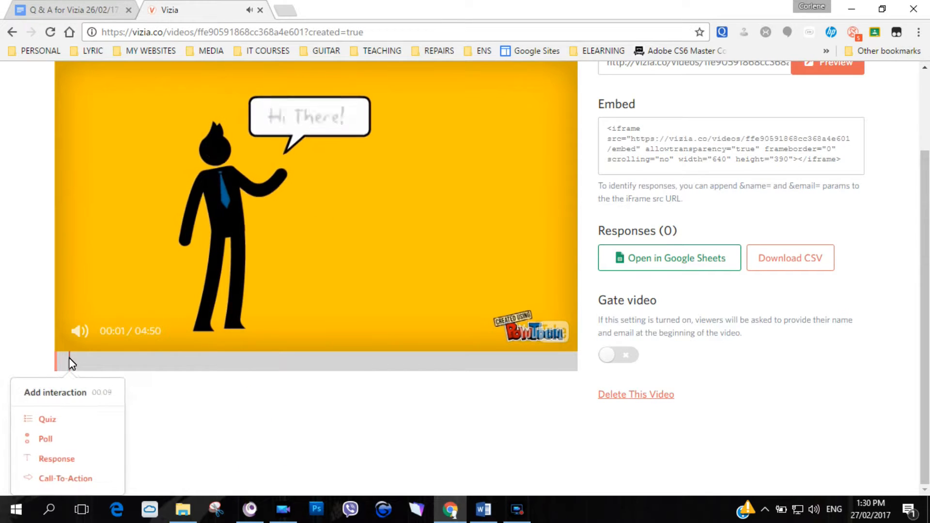
drag(72, 361, 101, 366)
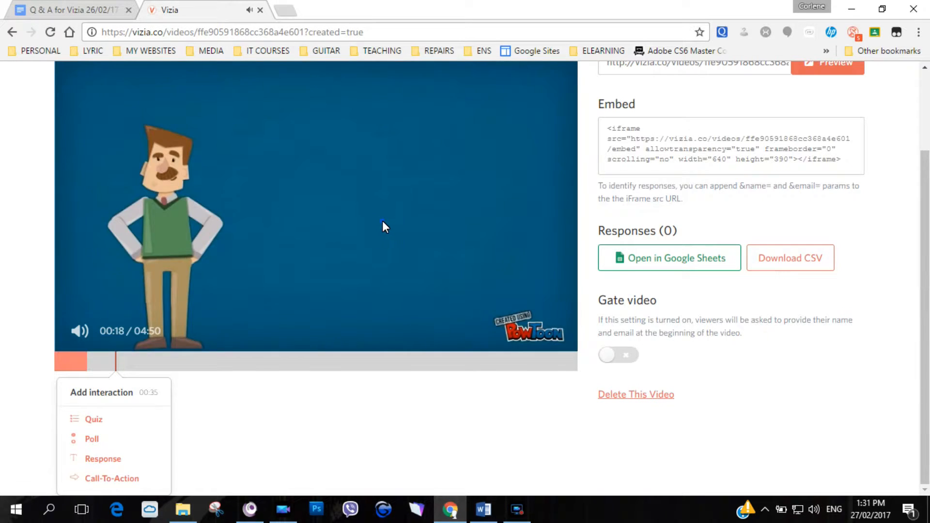
click(382, 221)
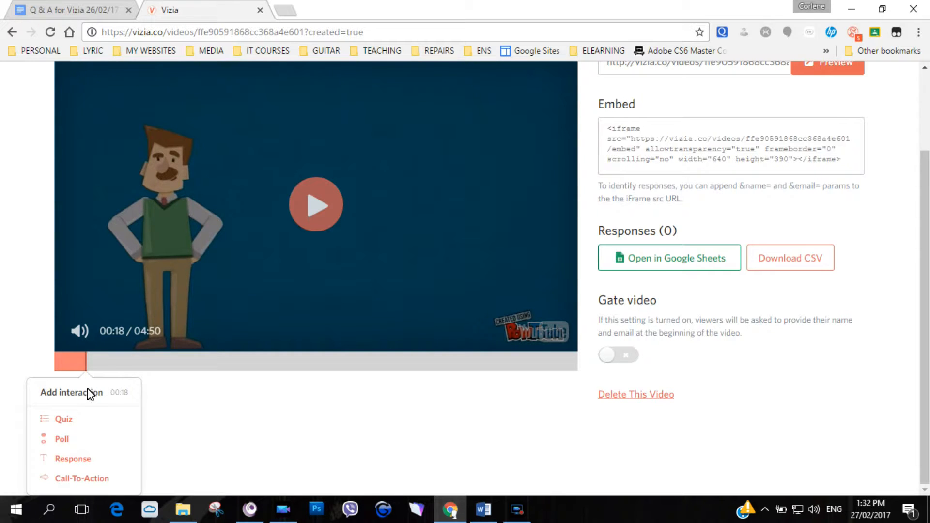
Step: Add a Response interaction at 00:18 with the copied question "Name two out of the nine elements of digital citizenship" and save it
click(85, 458)
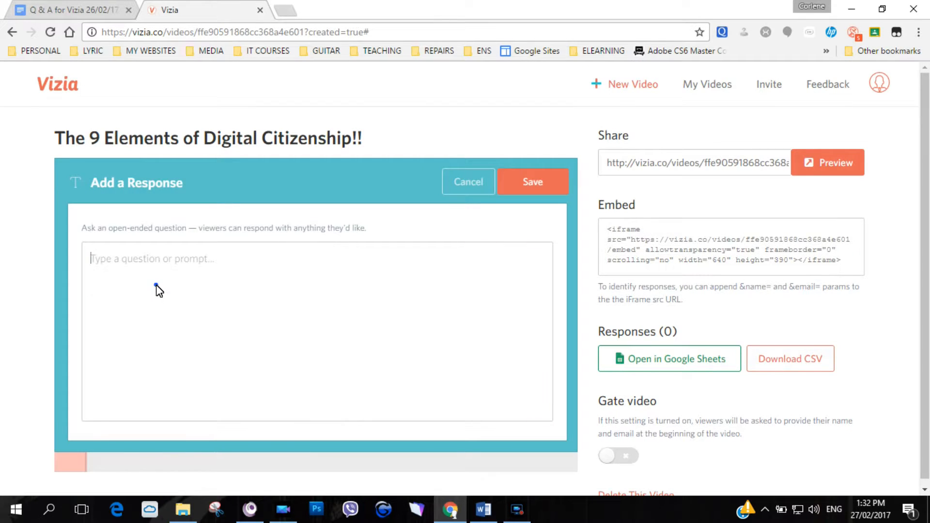
right_click(157, 285)
click(201, 366)
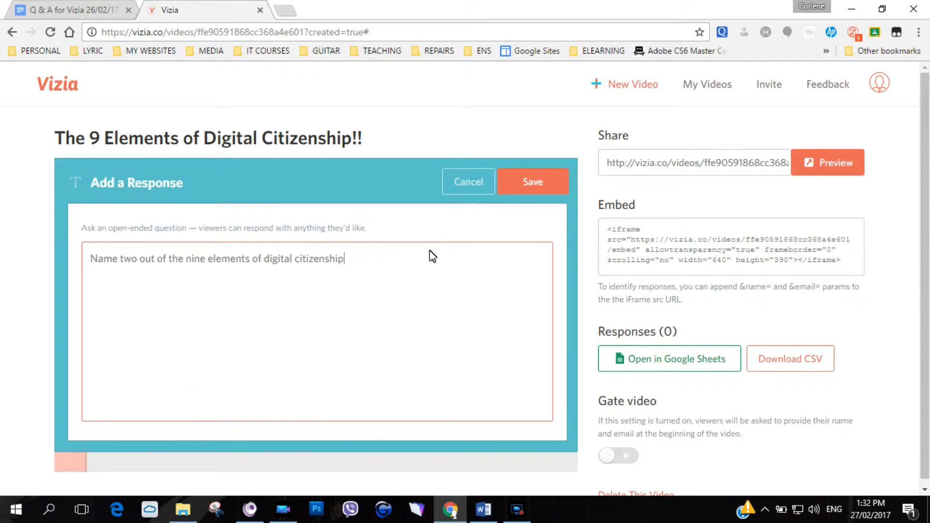
click(551, 183)
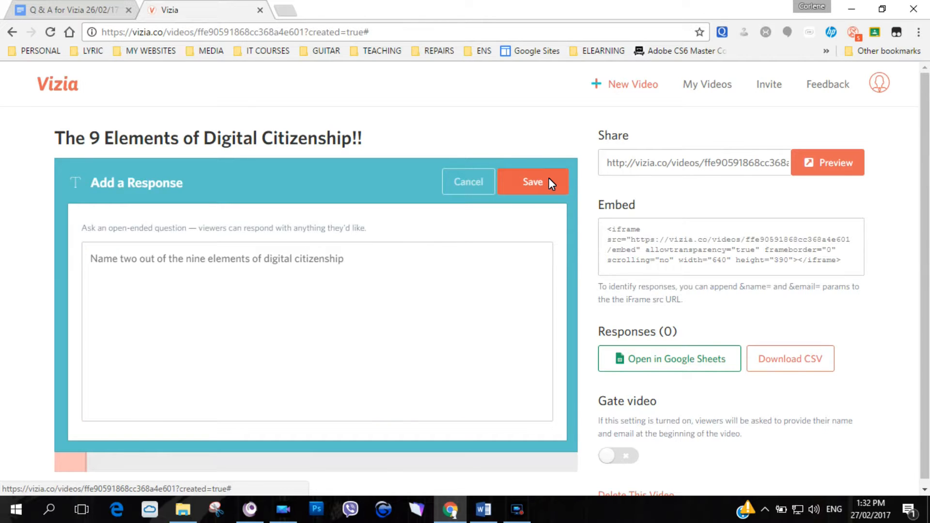
Step: Turn on the Gate video setting so viewers must provide their name and email at the beginning
scroll(503, 187, down, 1)
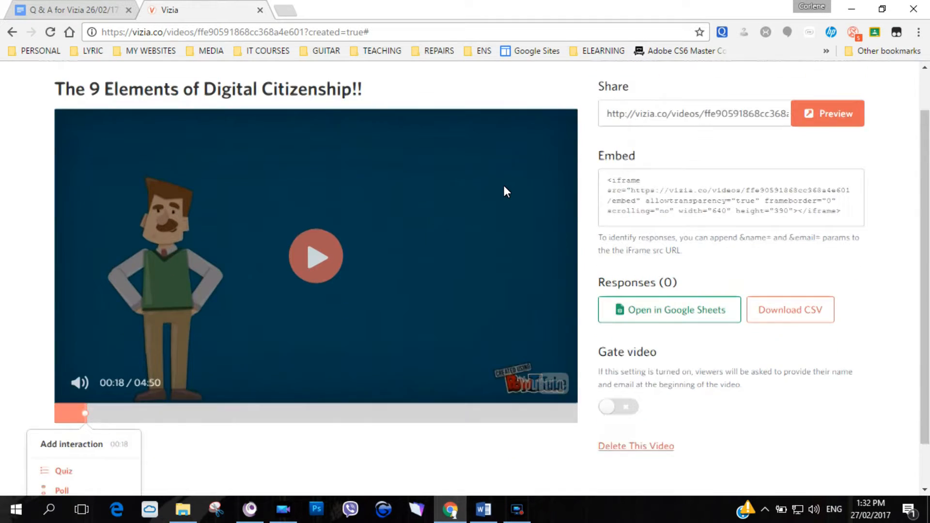
scroll(504, 187, down, 1)
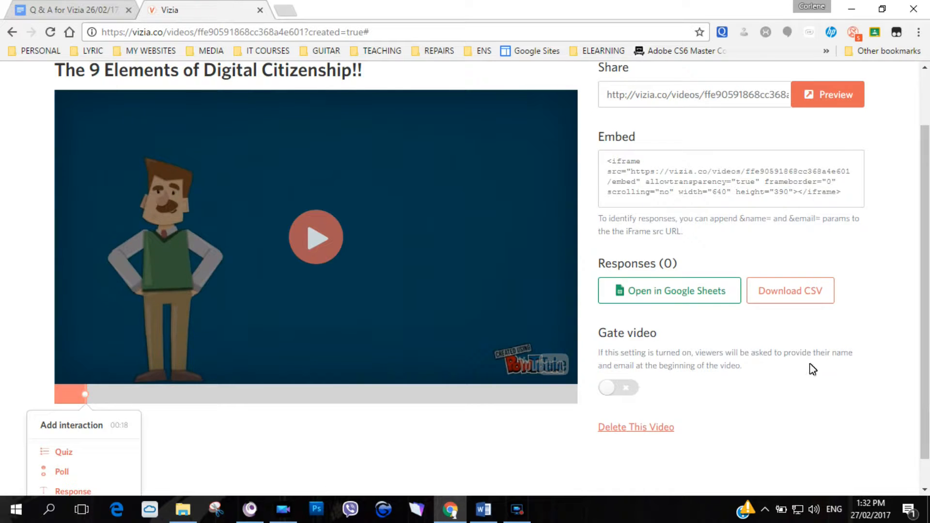
click(617, 388)
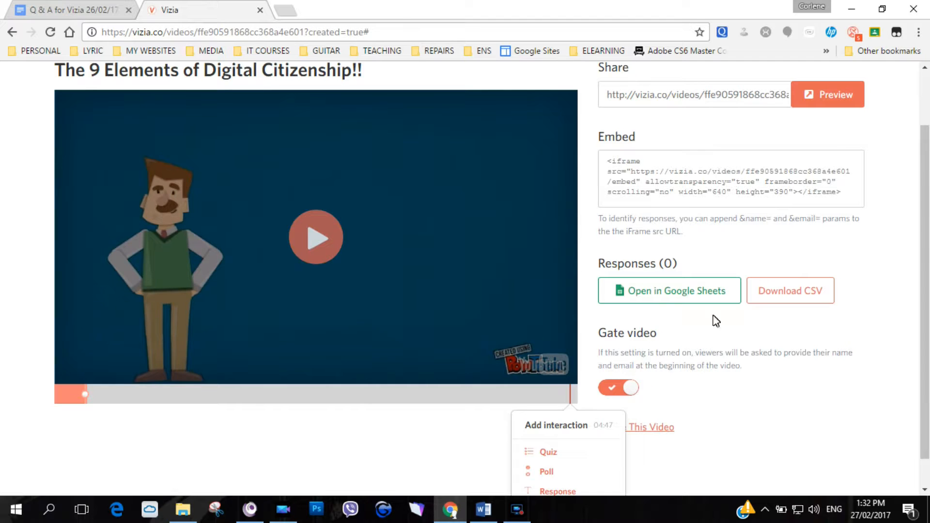
scroll(717, 322, up, 2)
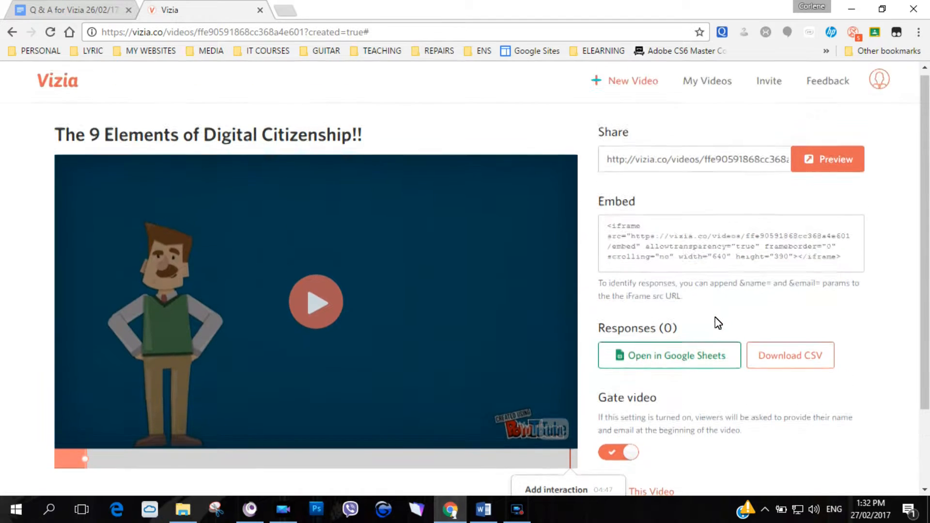
scroll(383, 341, down, 2)
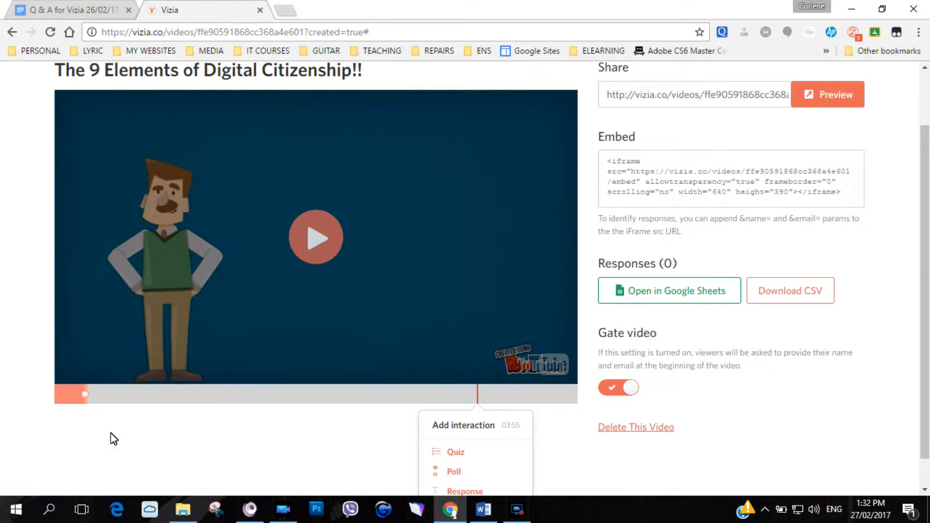
scroll(110, 449, down, 1)
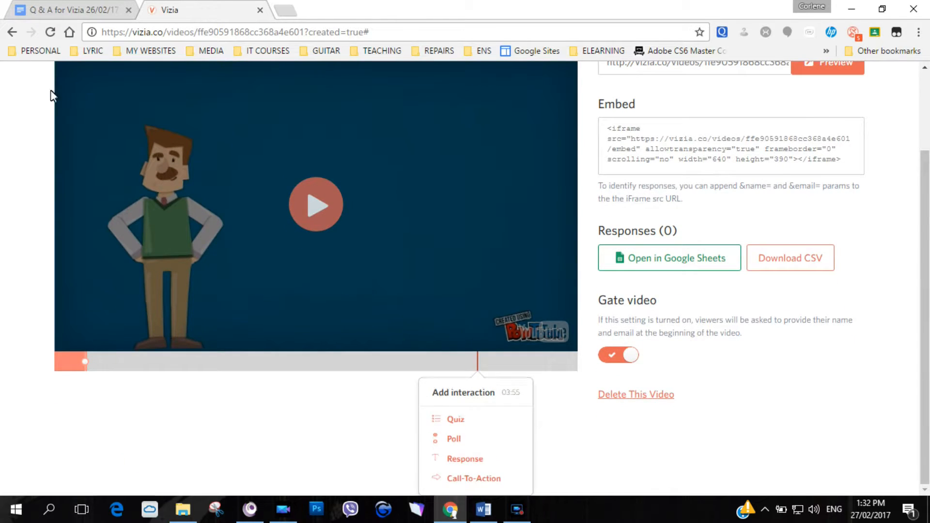
Step: Copy the question "What do you think Digital Commerce is?" from the Q & A document and return to the Vizia video
click(29, 10)
drag(134, 172, 301, 177)
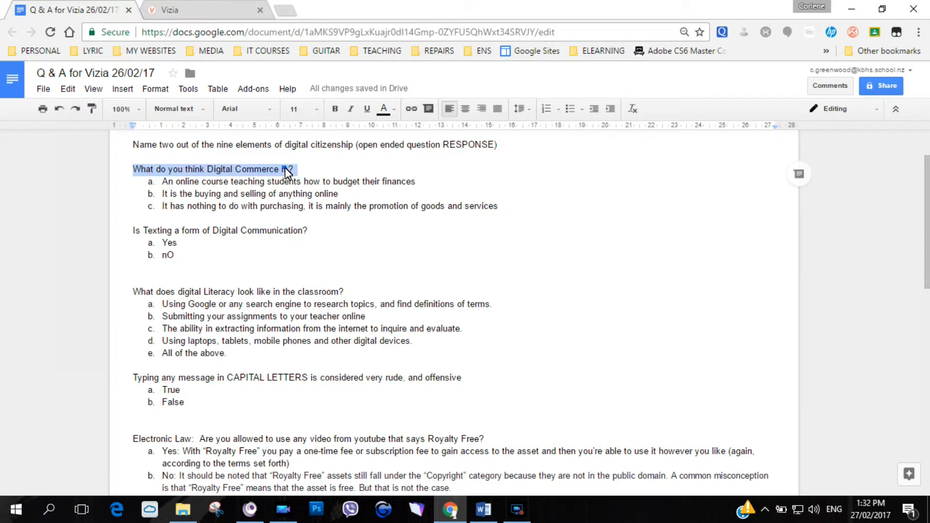
right_click(286, 172)
click(307, 194)
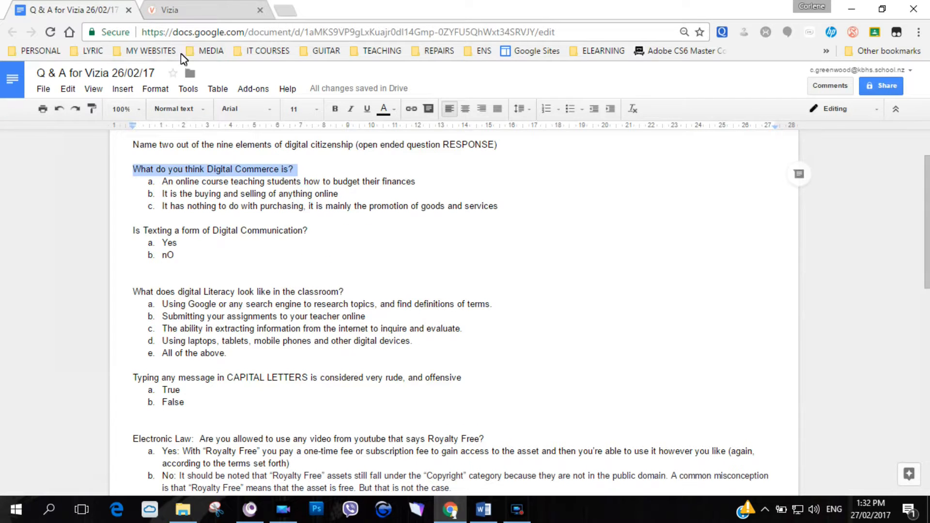
click(187, 9)
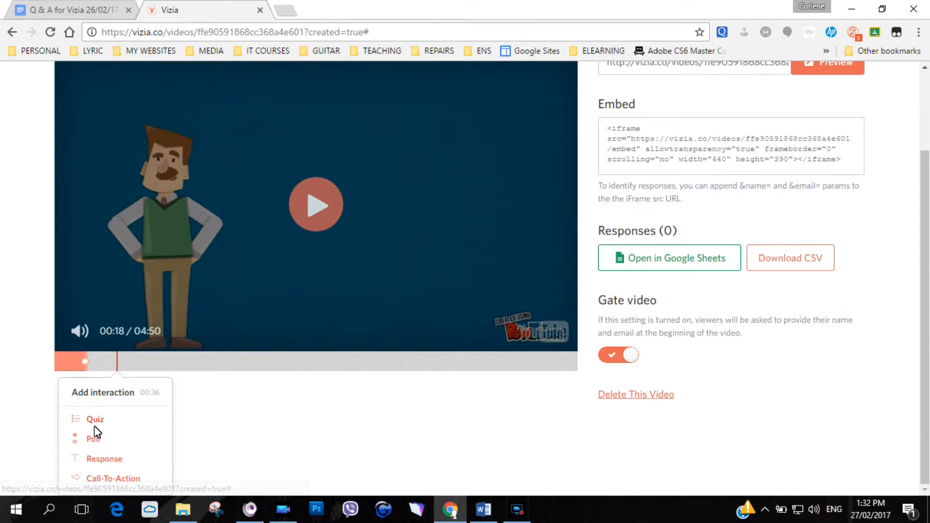
Step: Resume the video from the first interaction and pause it at 00:30, in the Digital Commerce section
click(322, 198)
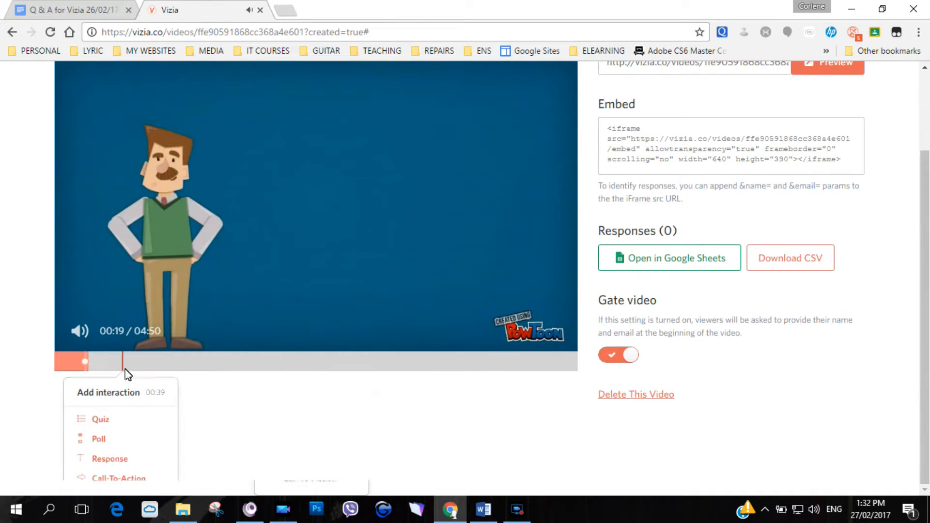
click(90, 366)
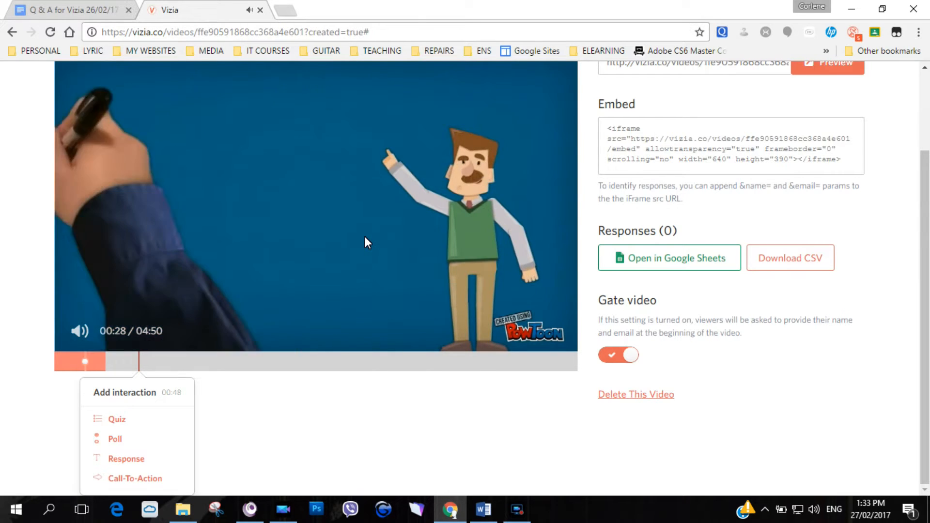
click(365, 237)
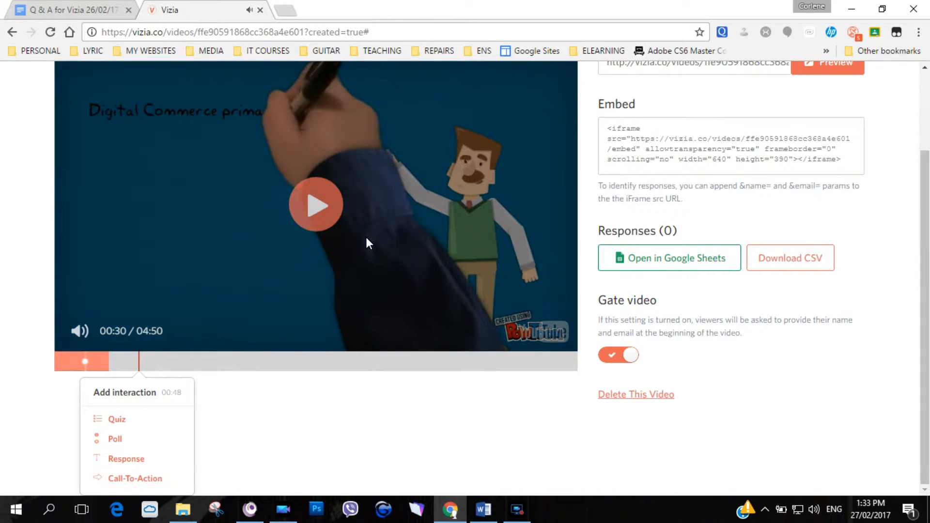
Step: Start a Quiz interaction at 00:30, in the Digital Commerce section, with the copied question "What do you think Digital Commerce is?"
click(110, 369)
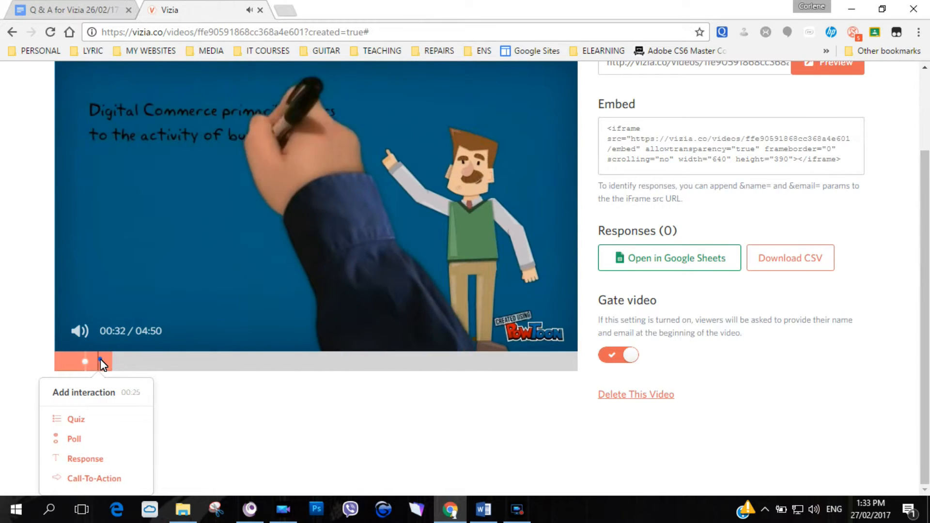
click(101, 361)
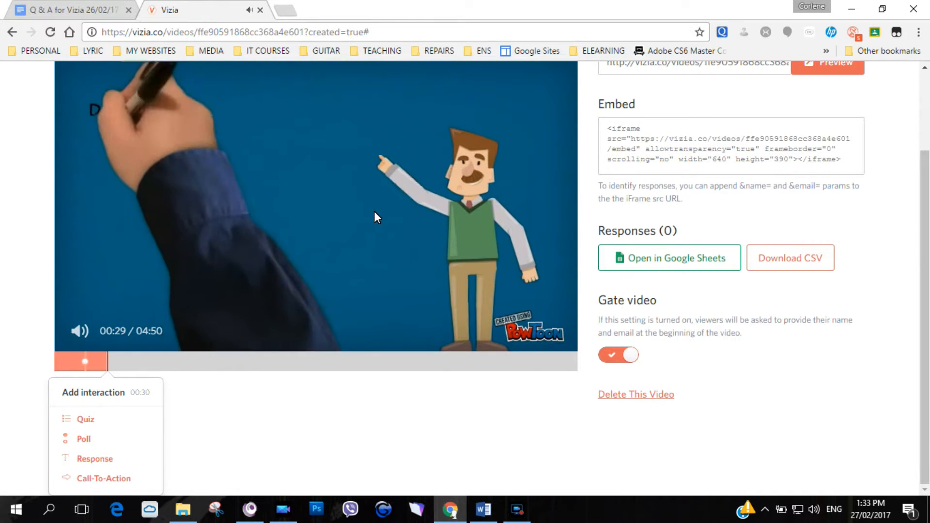
click(374, 211)
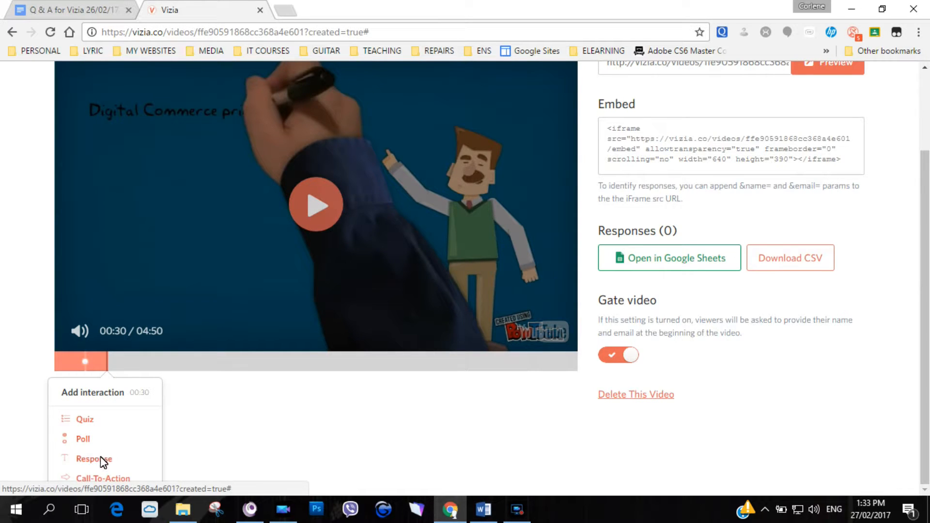
click(85, 420)
click(208, 253)
right_click(208, 253)
click(270, 336)
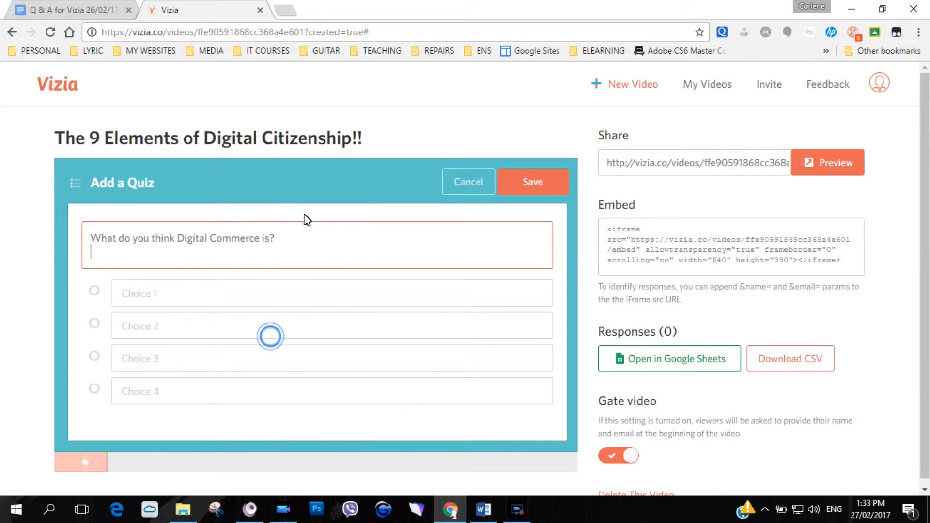
Step: Copy the answer "An online course teaching students how to budget their finances" from the Q & A document into Choice 1
click(75, 11)
click(200, 182)
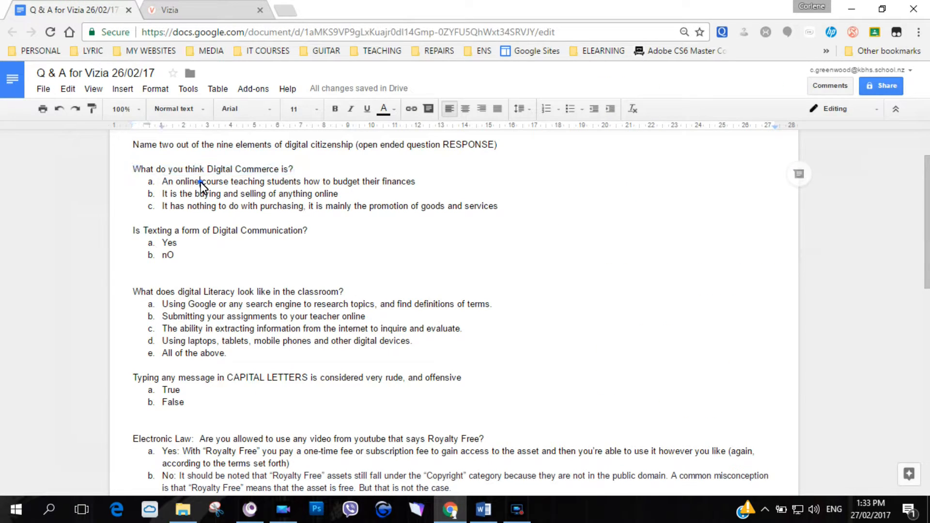
triple_click(201, 182)
right_click(201, 182)
click(231, 210)
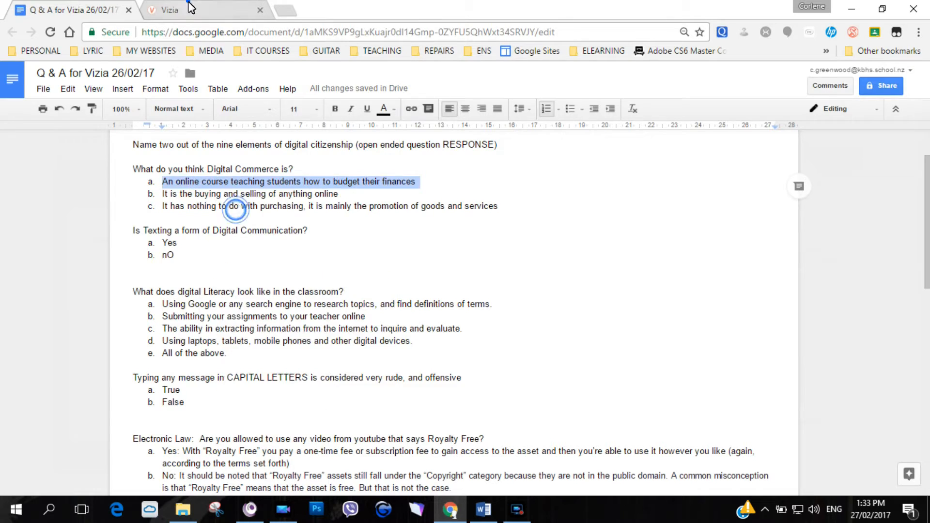
click(187, 9)
click(144, 306)
right_click(146, 307)
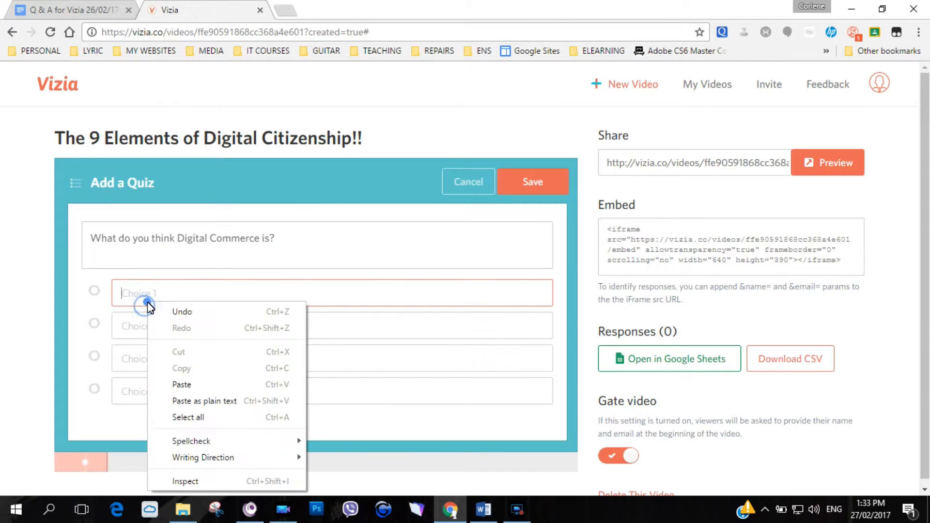
click(218, 386)
Step: Copy the answer "It is the buying and selling of anything online" from the Q & A document into Choice 2
click(107, 6)
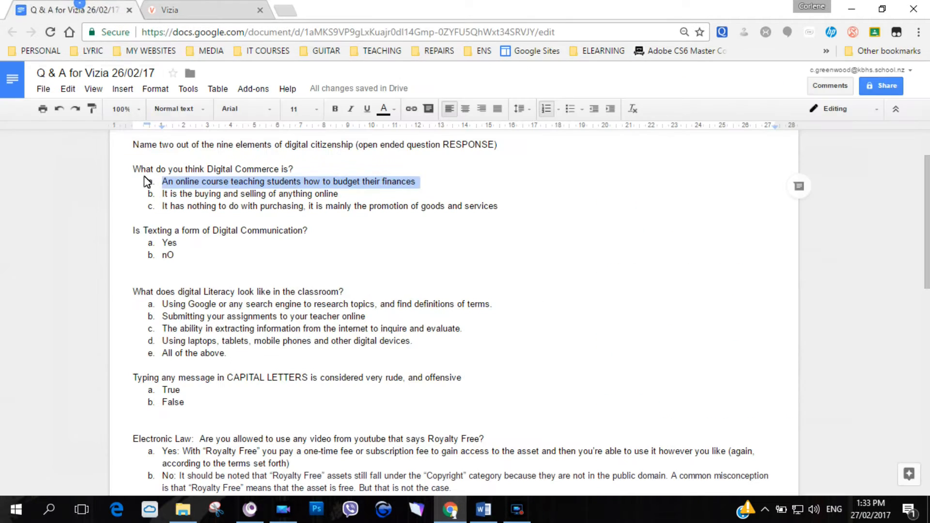
click(173, 194)
triple_click(173, 195)
right_click(175, 196)
click(208, 225)
click(174, 11)
click(191, 330)
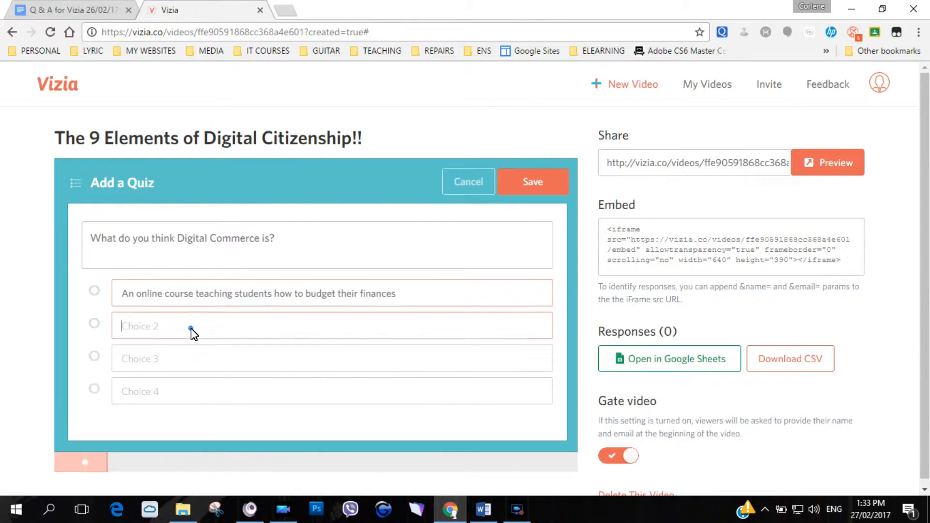
right_click(192, 329)
click(245, 221)
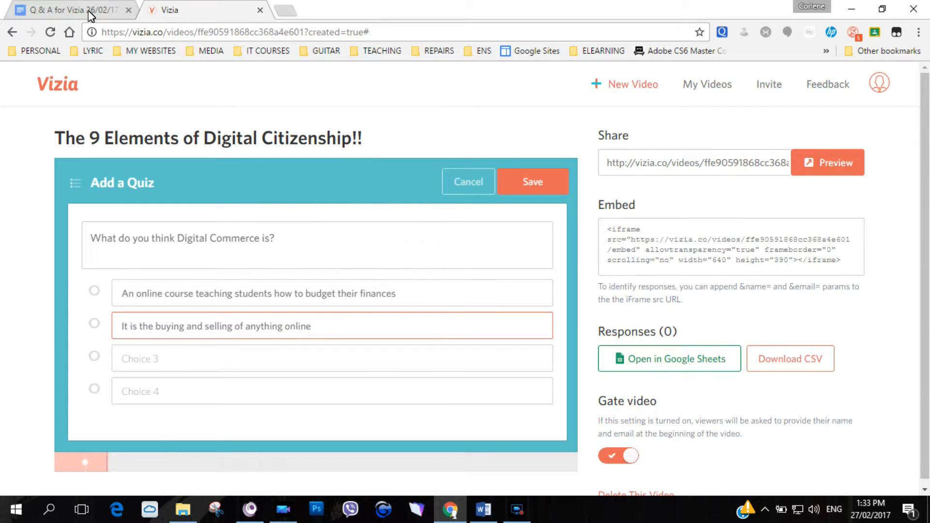
Step: Copy the answer "It has nothing to do with purchasing, it is mainly the promotion of goods and services" into Choice 3
click(107, 9)
triple_click(208, 209)
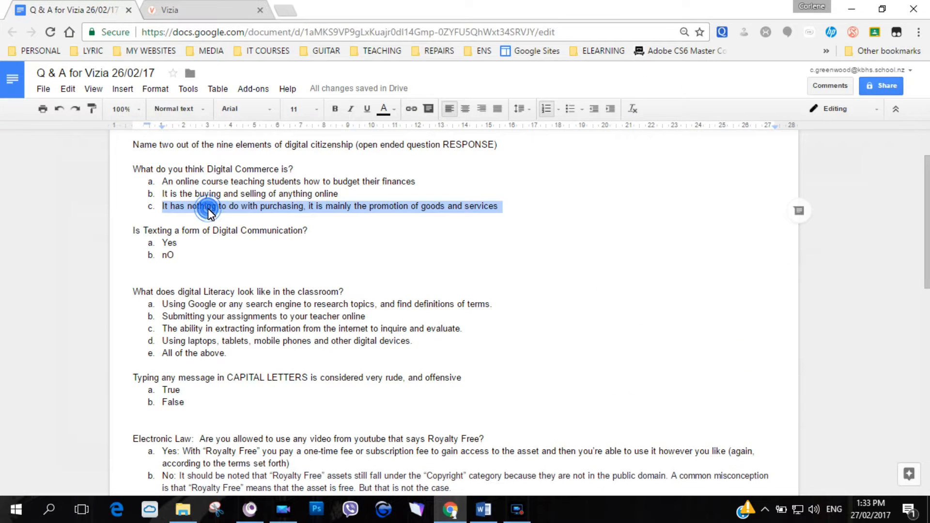
right_click(208, 209)
click(240, 236)
click(188, 11)
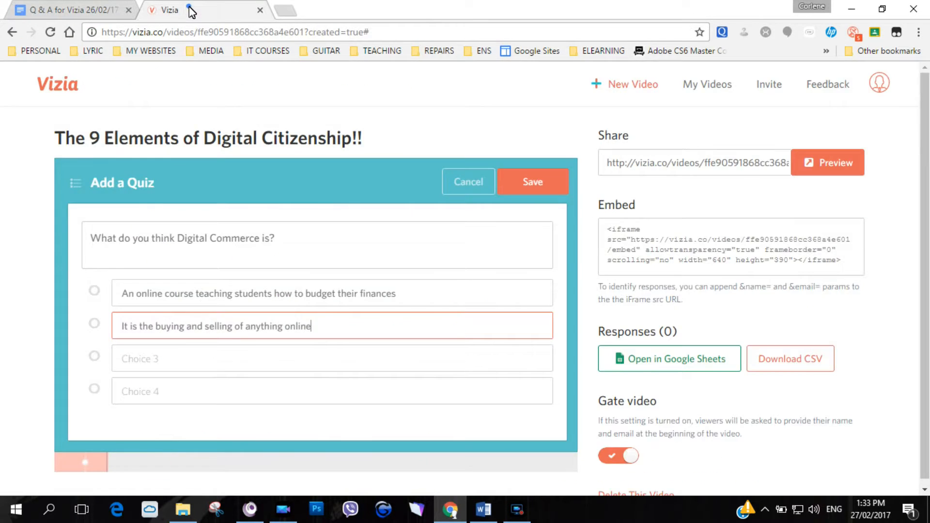
click(221, 364)
right_click(220, 364)
click(272, 257)
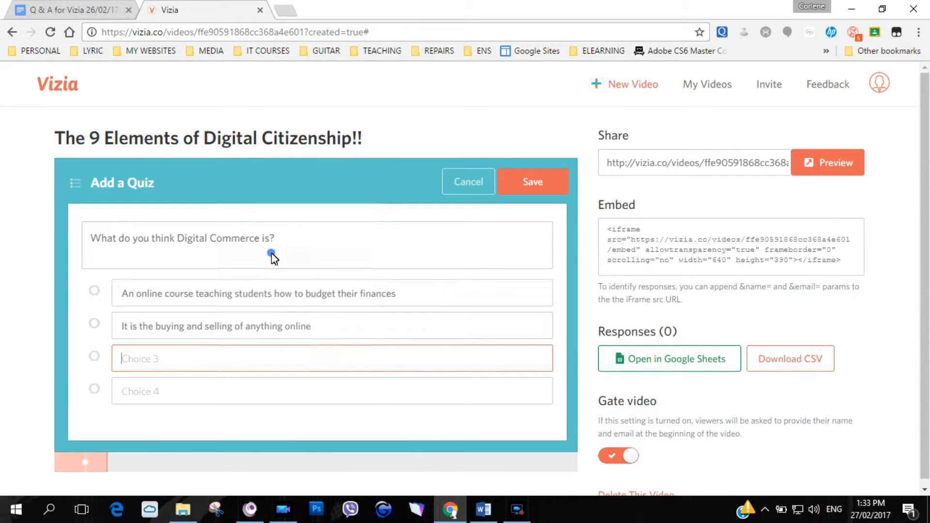
Step: Mark "It is the buying and selling of anything online" as the correct answer and save the quiz
click(392, 321)
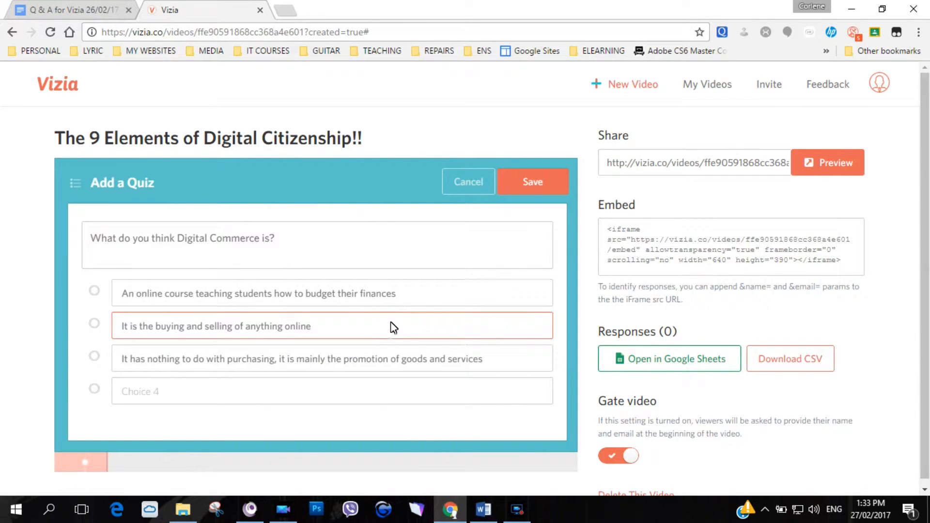
click(95, 324)
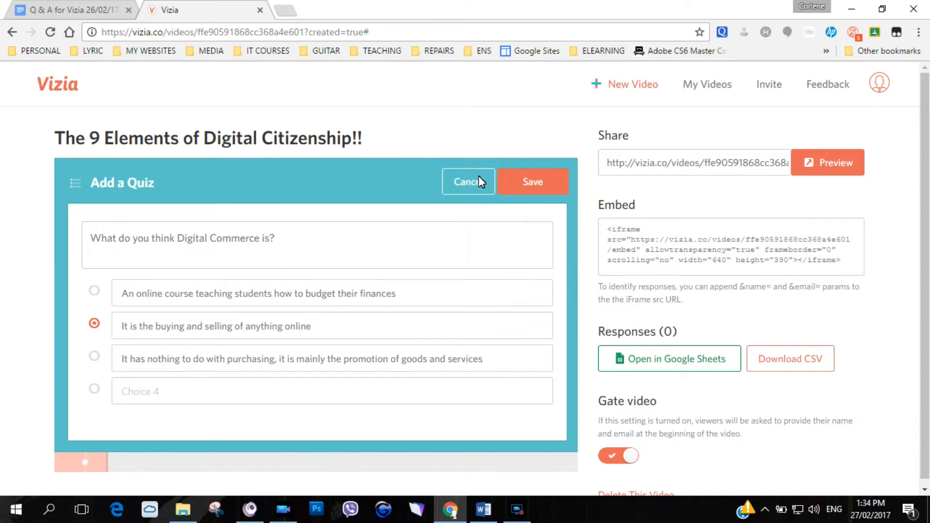
click(536, 181)
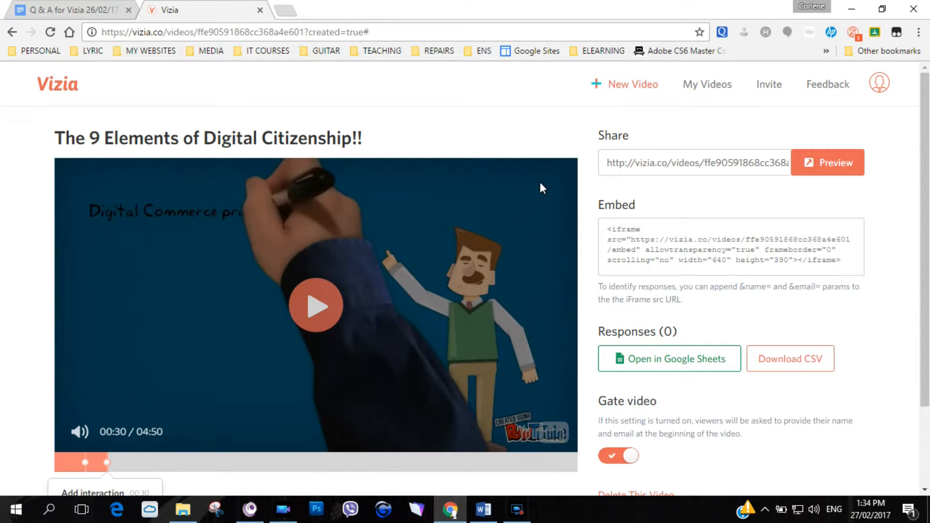
Step: Copy the question "Is Texting a form of Digital Communication?" from the Q & A document and return to the Vizia video
click(75, 10)
scroll(182, 283, down, 3)
scroll(181, 283, down, 5)
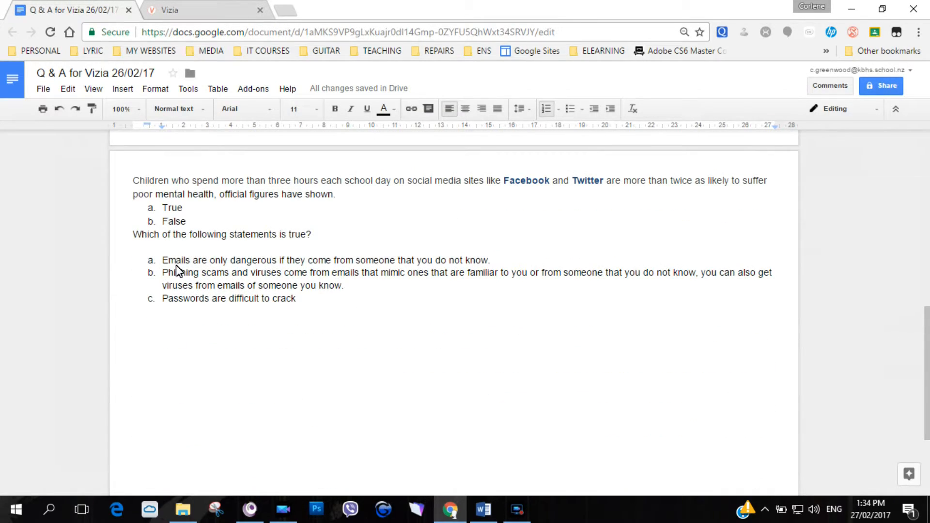
scroll(177, 266, up, 10)
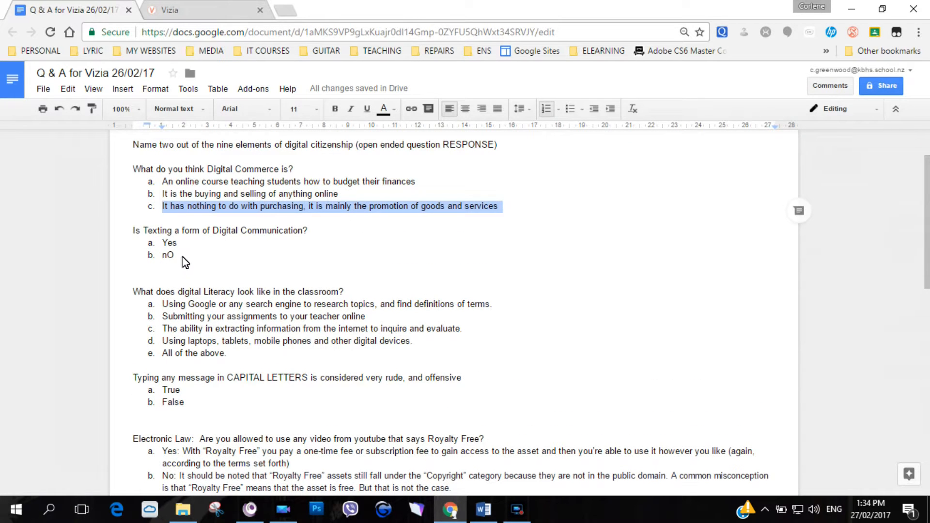
scroll(371, 322, down, 1)
scroll(320, 240, up, 1)
drag(319, 236, 133, 230)
right_click(135, 233)
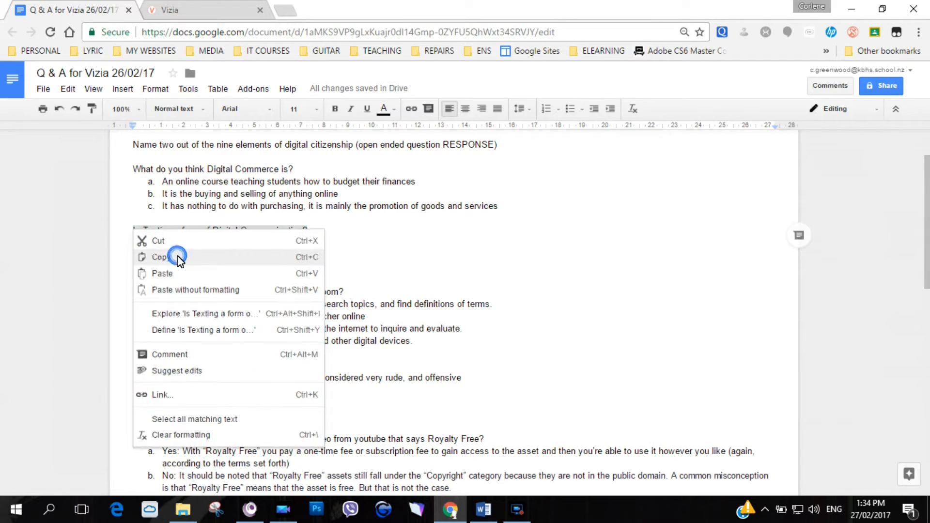
click(176, 255)
scroll(180, 146, up, 1)
click(184, 5)
click(93, 7)
click(184, 9)
Step: Play the video, skip ahead to the introduction of digital communication and pause it at 01:02
click(312, 310)
click(126, 465)
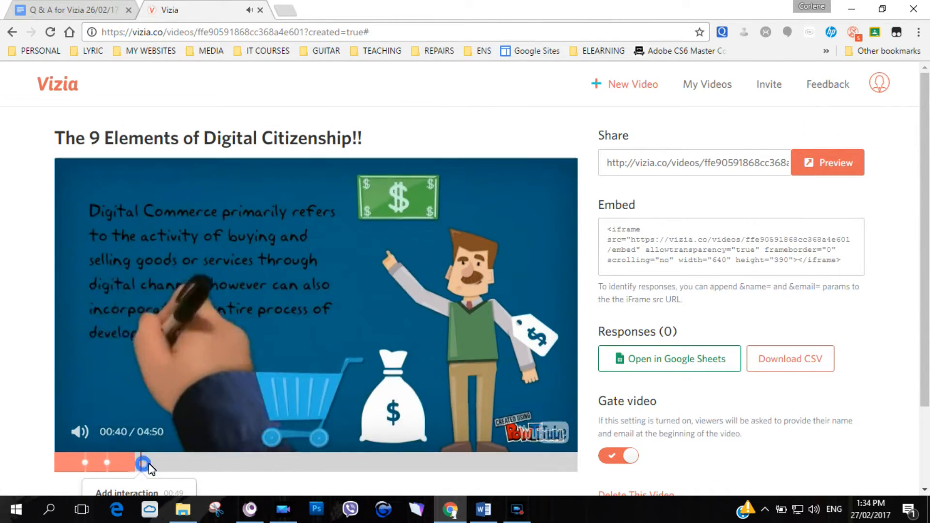
click(148, 465)
click(165, 466)
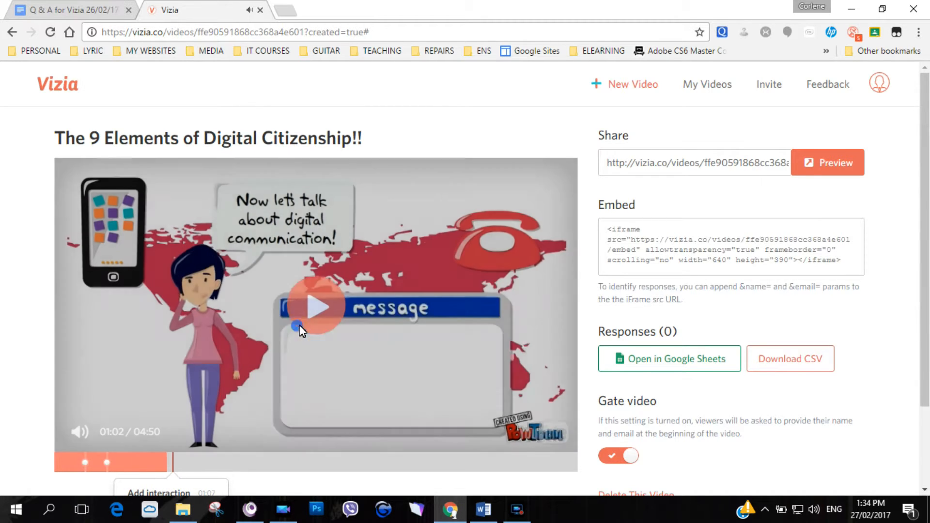
Step: Start a Quiz interaction at 01:03 with the copied question "Is Texting a form of Digital Communication?"
scroll(166, 463, down, 3)
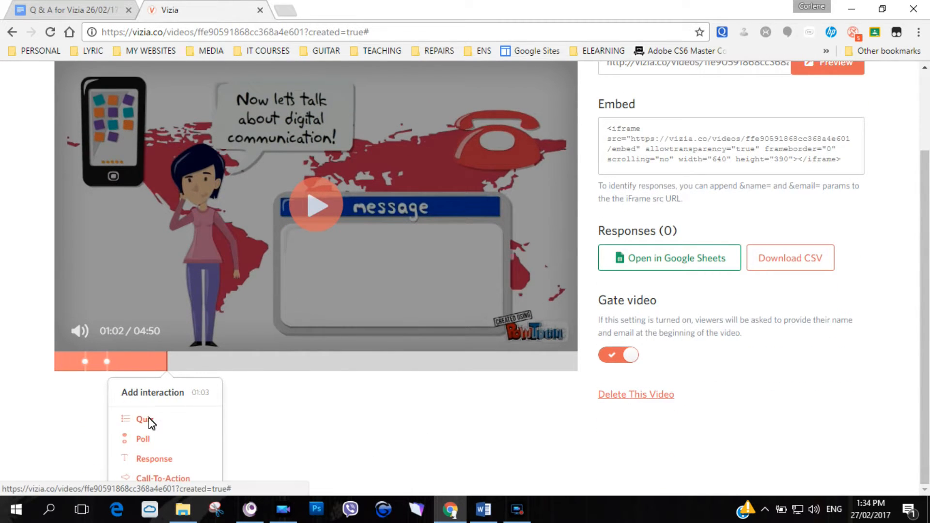
click(142, 425)
key(ctrl+v)
key(ctrl+Tab)
click(221, 8)
Step: Give the texting quiz the choices "Yes" and "No" with "Yes" as the correct answer, and save it
click(278, 296)
text(Yeses)
key(Tab)
click(412, 294)
key(BackSpace)
key(BackSpace)
click(319, 327)
text(No)
click(94, 290)
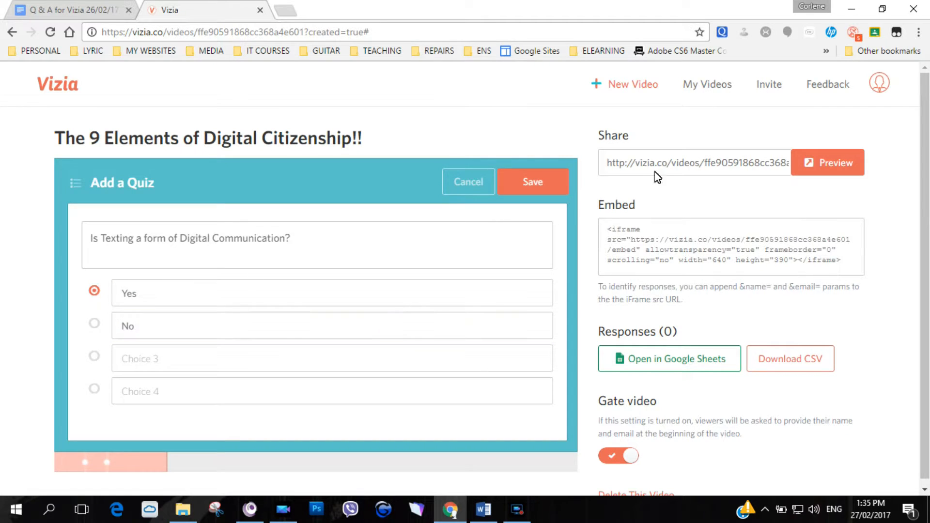
click(551, 181)
Step: Copy the question "What does digital Literacy look like in the classroom?" from the Q & A document and return to the video
click(83, 9)
drag(345, 226, 135, 223)
right_click(136, 217)
click(406, 179)
triple_click(327, 226)
right_click(326, 225)
click(347, 254)
click(240, 7)
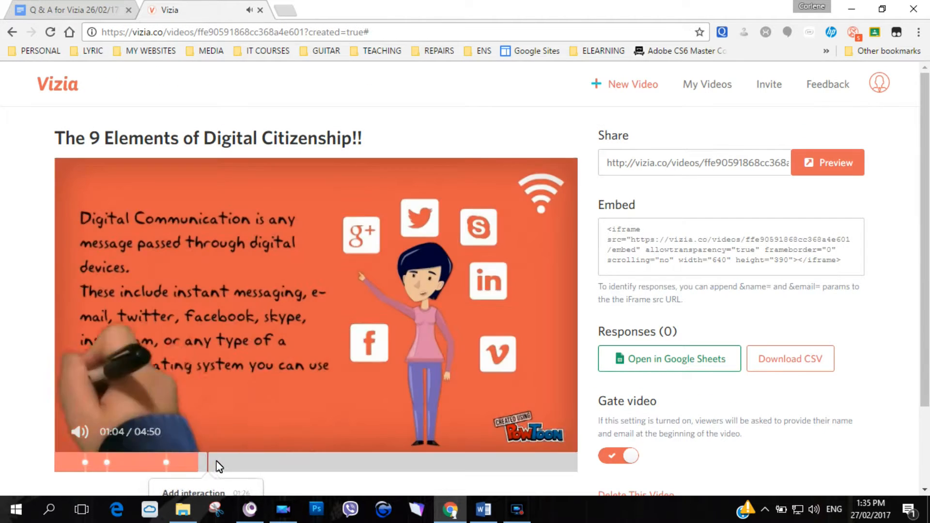
Step: Skip the video ahead to the introduction of Digital Literacy and pause it at 01:46
scroll(217, 465, down, 1)
click(223, 396)
click(245, 395)
click(357, 314)
Step: Start a Quiz interaction at 01:45 with the copied question "What does digital Literacy look like in the classroom?"
scroll(357, 312, down, 1)
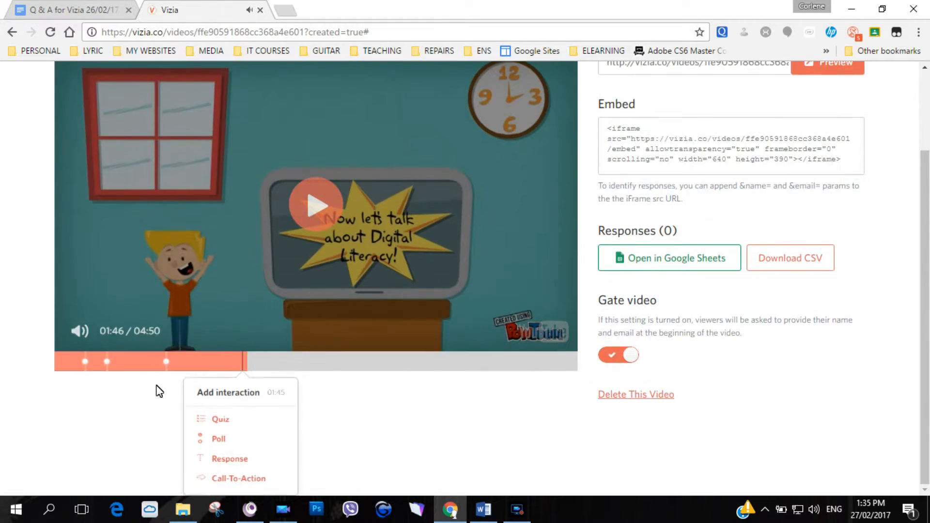
click(239, 422)
right_click(258, 242)
click(327, 326)
Step: Copy the answer "Using Google or any search engine to research topics, and find definitions of terms." into Choice 1
click(77, 9)
click(223, 237)
triple_click(224, 238)
right_click(225, 241)
click(251, 262)
click(201, 10)
click(256, 296)
key(ctrl+v)
Step: Copy the answer "Submitting your assignments to your teacher online" from the Q & A document into Choice 2
click(58, 10)
click(187, 249)
triple_click(187, 250)
right_click(187, 249)
click(213, 264)
click(201, 10)
click(195, 326)
key(ctrl+v)
Step: Copy the answer "The ability in extracting information from the internet to inquire and evaluate." into Choice 3
click(73, 10)
triple_click(275, 264)
right_click(275, 264)
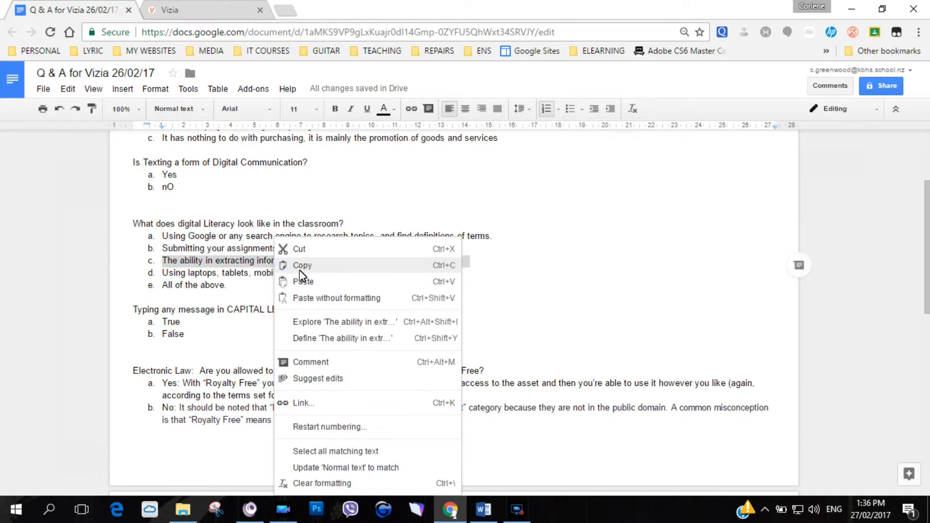
click(301, 266)
click(201, 10)
click(241, 361)
Step: Copy the answer "Using laptops, tablets, mobile phones and other digital devices." from the document and replace the first choice's text with it
click(60, 5)
triple_click(197, 272)
right_click(196, 272)
click(220, 299)
click(201, 10)
click(212, 392)
click(107, 9)
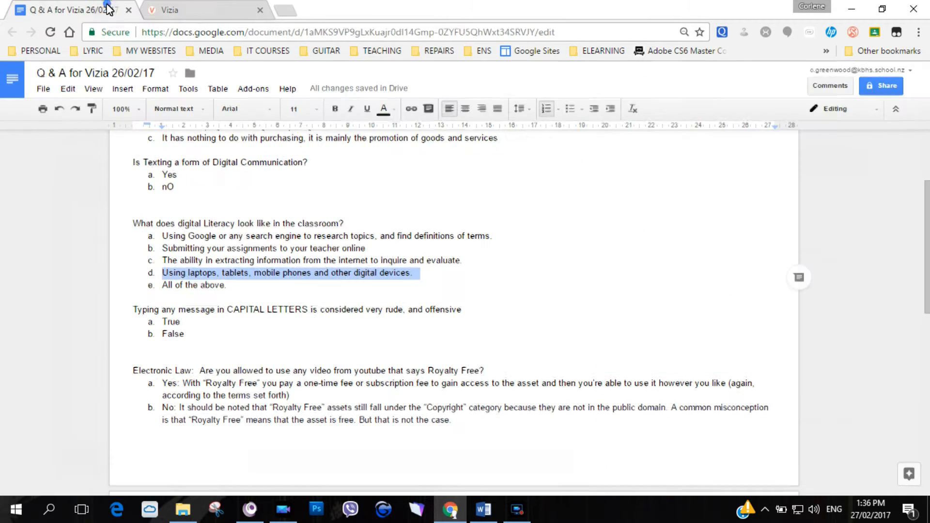
click(165, 7)
triple_click(228, 294)
right_click(224, 294)
click(270, 130)
Step: Complete the digital literacy quiz with the copied "All of the above." as the fourth and correct choice, and save it
click(73, 9)
click(195, 286)
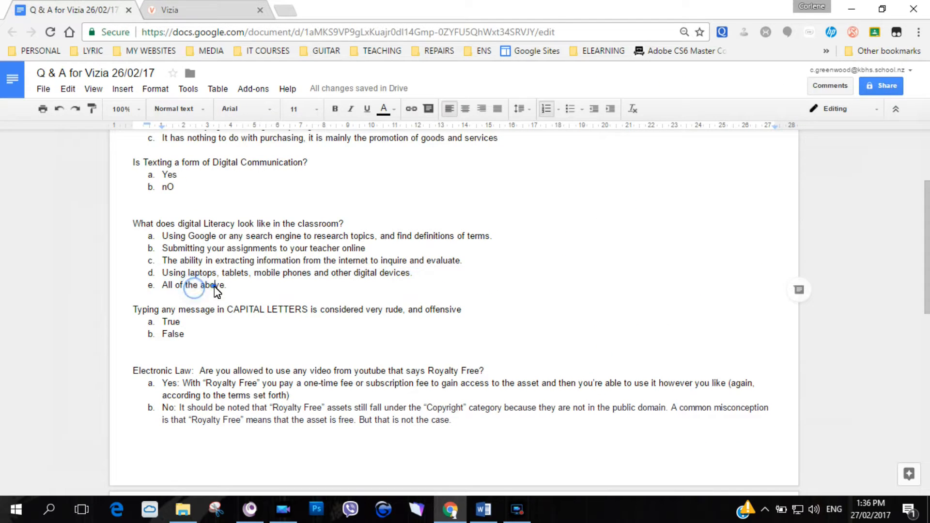
triple_click(215, 287)
right_click(215, 287)
click(249, 266)
click(165, 10)
right_click(225, 391)
click(260, 291)
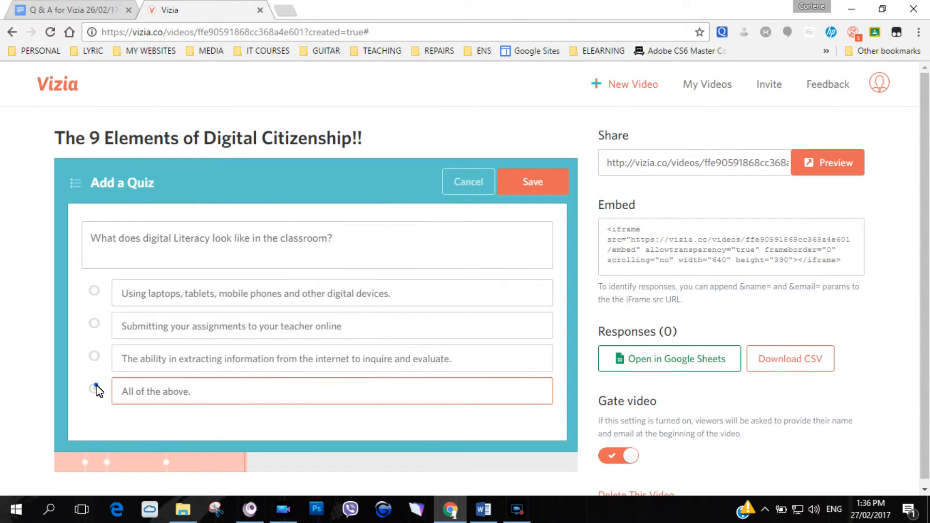
click(95, 389)
click(533, 182)
Step: Copy the question "Typing any message in CAPITAL LETTERS is considered very rude, and offensive" from the document and return to the video
click(72, 10)
scroll(467, 179, down, 3)
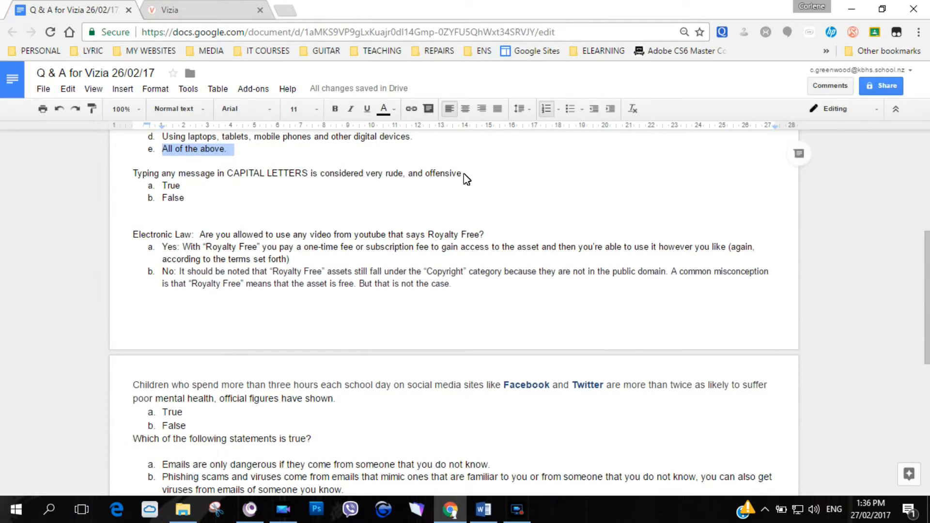
drag(464, 176, 141, 174)
right_click(141, 175)
click(187, 197)
click(165, 9)
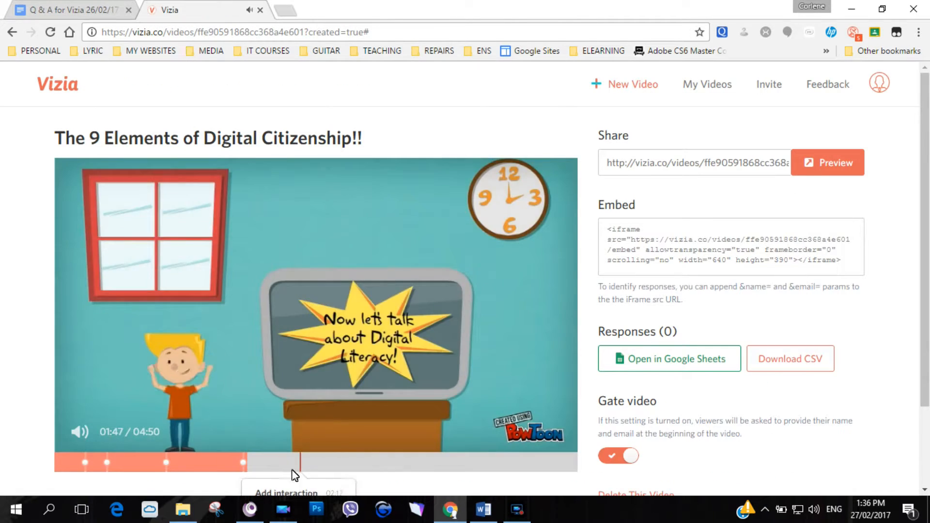
Step: Skip the video ahead to the digital etiquette section and pause it at 02:28
click(284, 462)
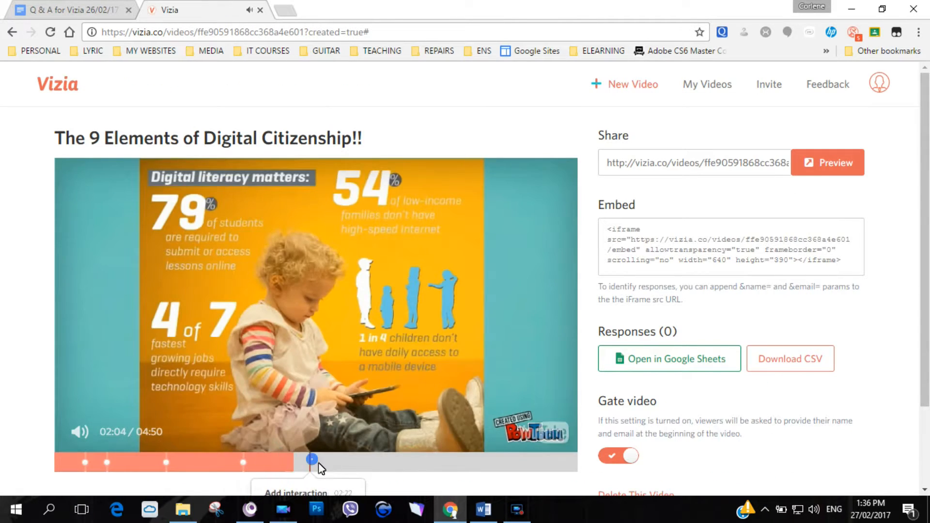
click(312, 461)
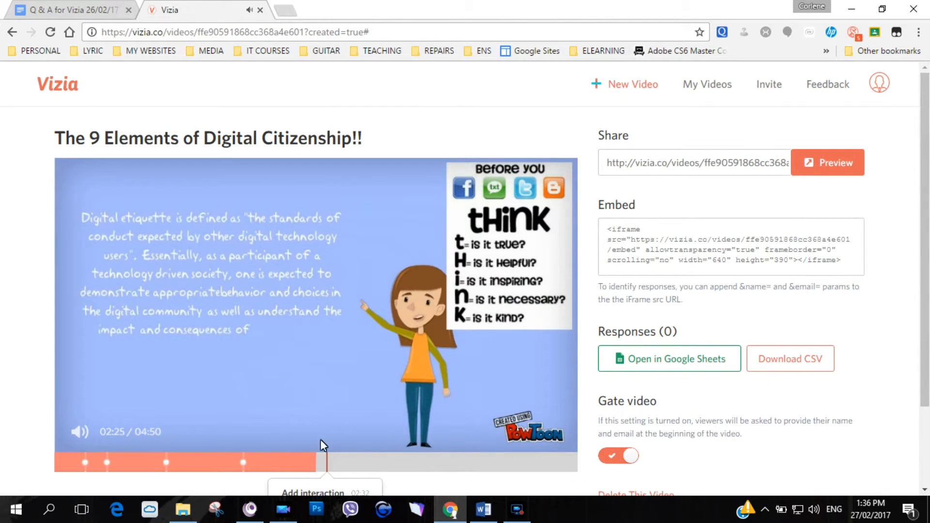
click(321, 462)
click(312, 462)
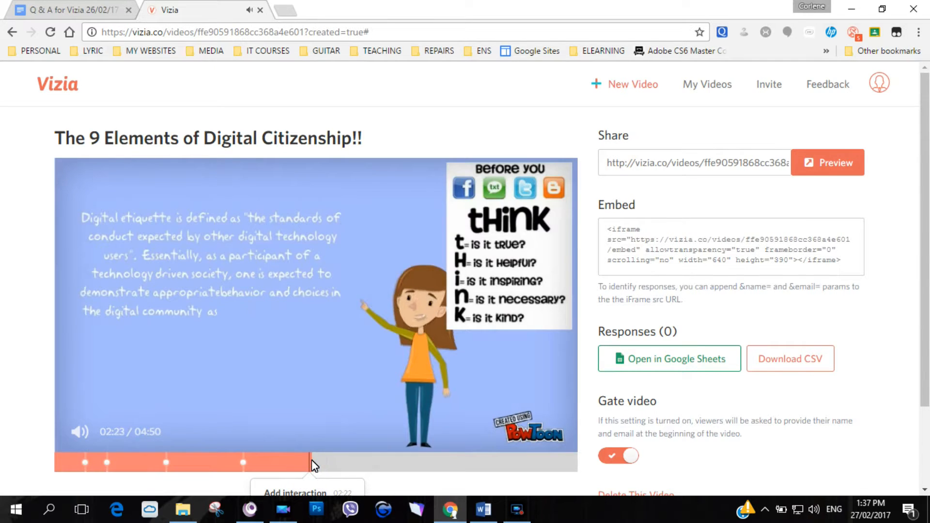
click(350, 283)
scroll(361, 432, down, 1)
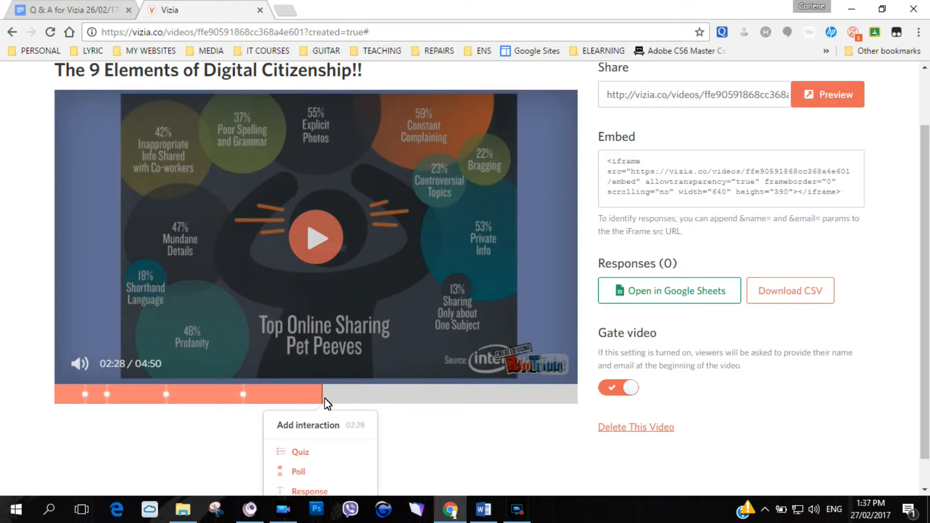
Step: Add a quiz at 02:28 with the copied capital-letters question and choices "Y" and "N", mark the first as correct, and save it
click(301, 452)
key(ctrl+v)
key(BackSpace)
key(BackSpace)
click(183, 296)
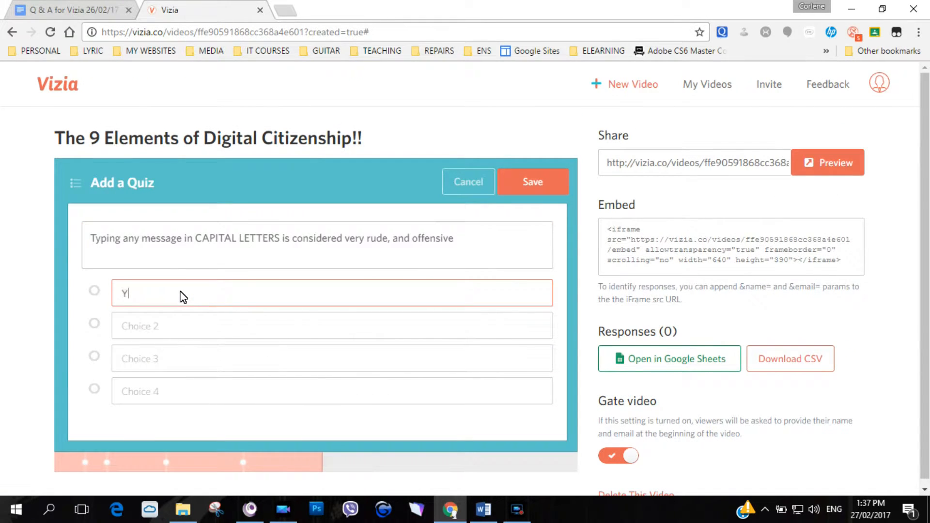
click(241, 327)
text(N)
click(94, 291)
click(533, 183)
Step: Copy the question "Electronic Law: Are you allowed to use any video from youtube that says Royalty Free?" from the document and return to Vizia
click(73, 10)
click(206, 226)
drag(484, 235, 124, 235)
right_click(146, 238)
click(165, 264)
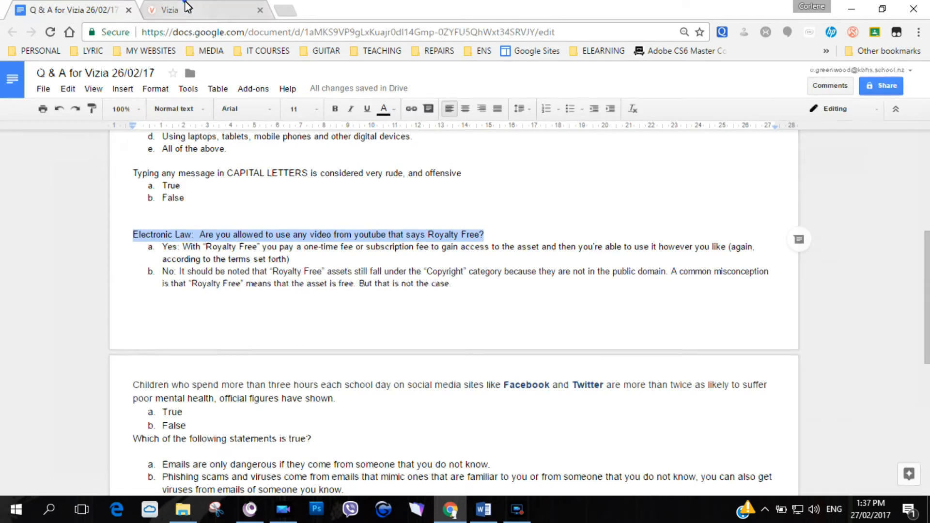
click(186, 4)
Step: Skip the video ahead to the digital law section and pause it at 02:58
click(304, 283)
scroll(322, 333, down, 3)
click(370, 363)
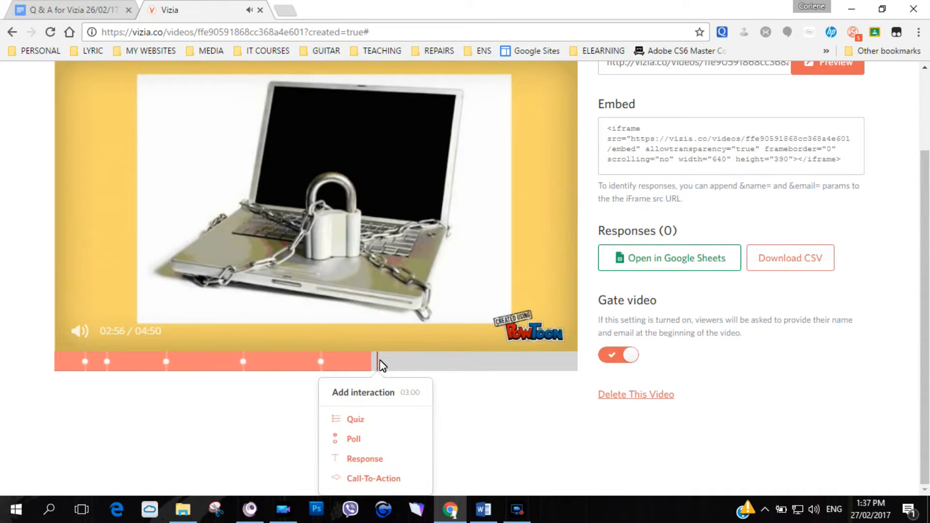
click(382, 368)
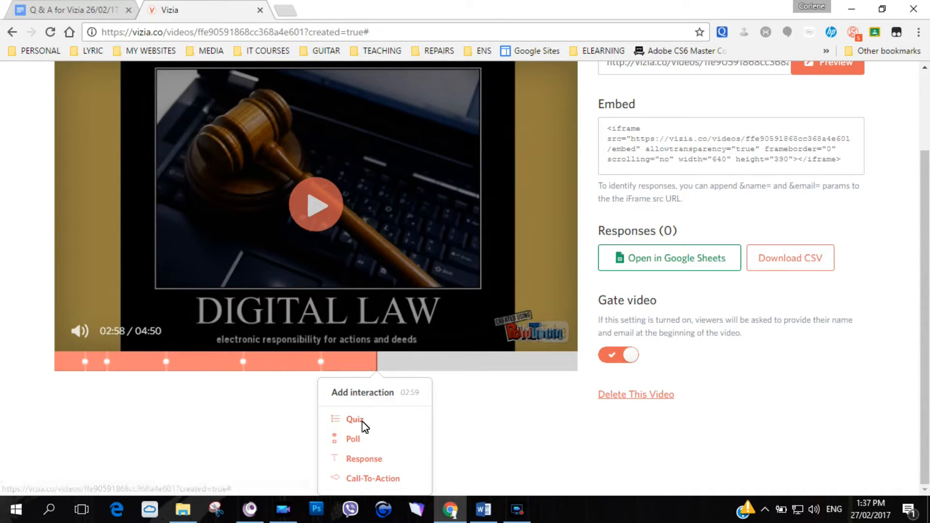
Step: Add a quiz with the copied Electronic Law question and use the document's full "Yes: With “Royalty Free”" answer as the first choice
click(362, 421)
right_click(312, 244)
click(361, 323)
key(ctrl+shift+Tab)
triple_click(342, 248)
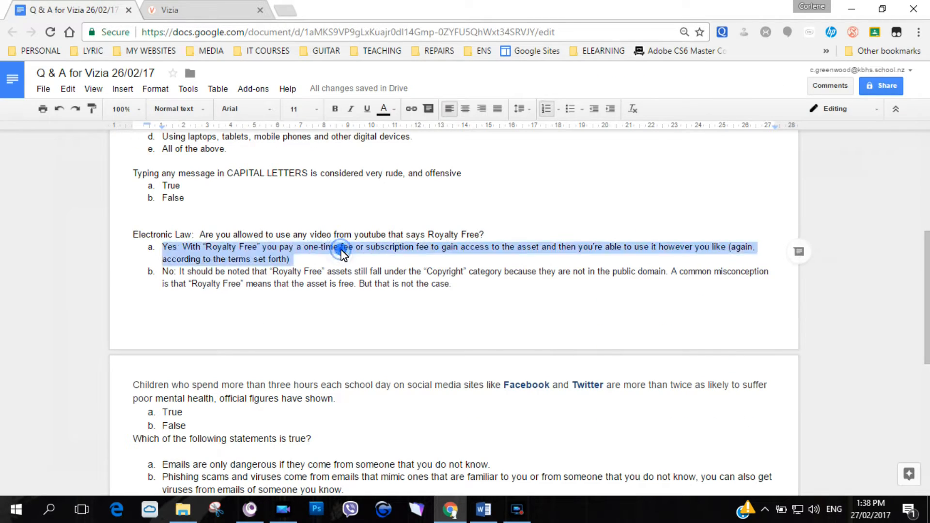
right_click(342, 254)
click(370, 264)
key(ctrl+Tab)
right_click(245, 303)
click(274, 377)
Step: Copy the document's "No: It should be noted" answer into the second choice, mark it as correct, and save the quiz
click(80, 12)
triple_click(233, 272)
right_click(234, 277)
click(250, 291)
key(ctrl+Tab)
right_click(256, 326)
click(305, 213)
drag(260, 330, 119, 365)
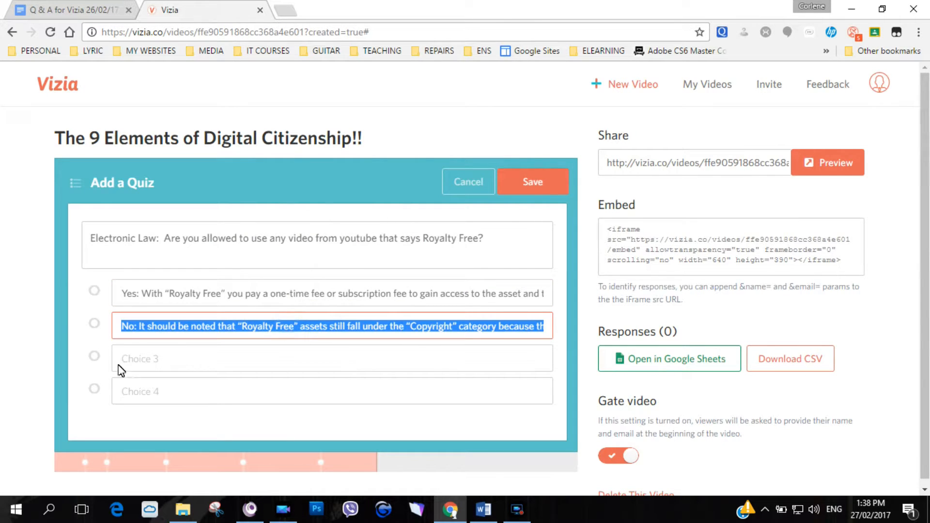
click(94, 323)
click(533, 182)
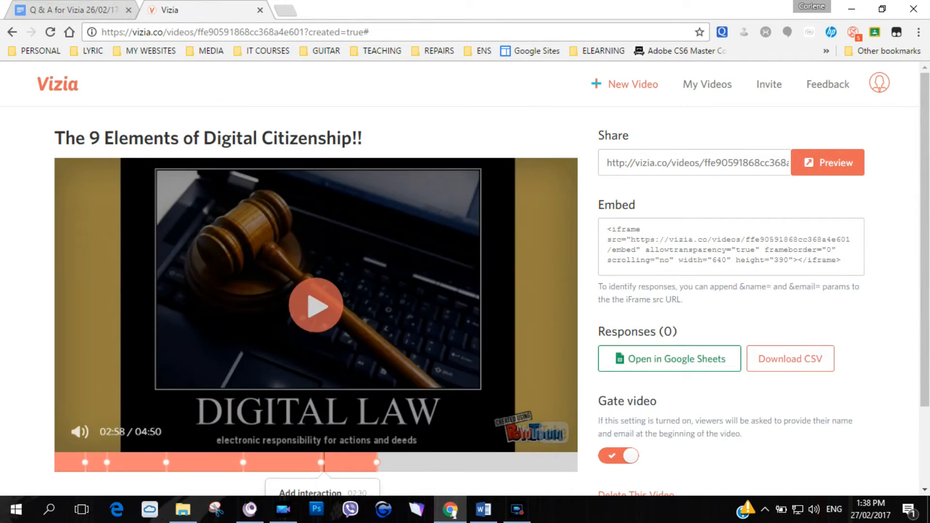
Step: Copy the statement about children spending more than three hours each school day on social media from the document and return to Vizia
click(73, 10)
triple_click(353, 264)
scroll(353, 263, down, 1)
right_click(182, 185)
click(203, 213)
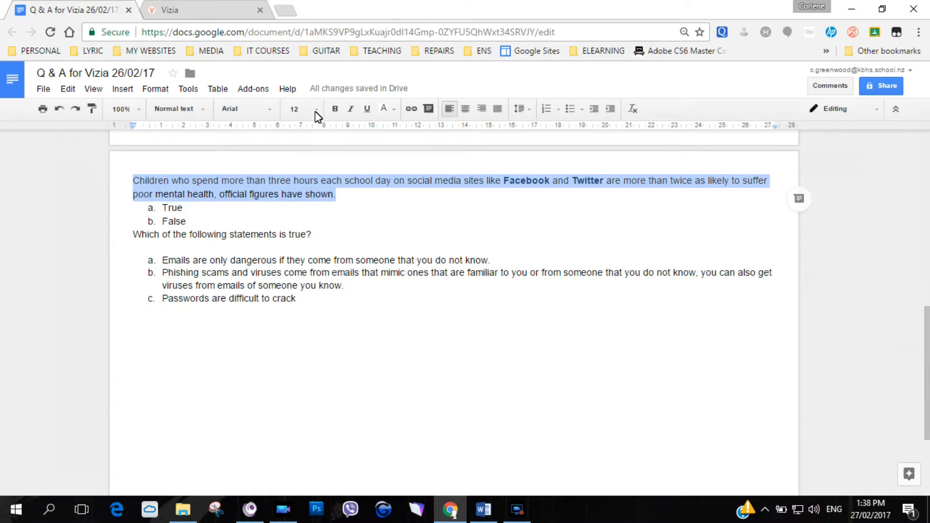
click(188, 9)
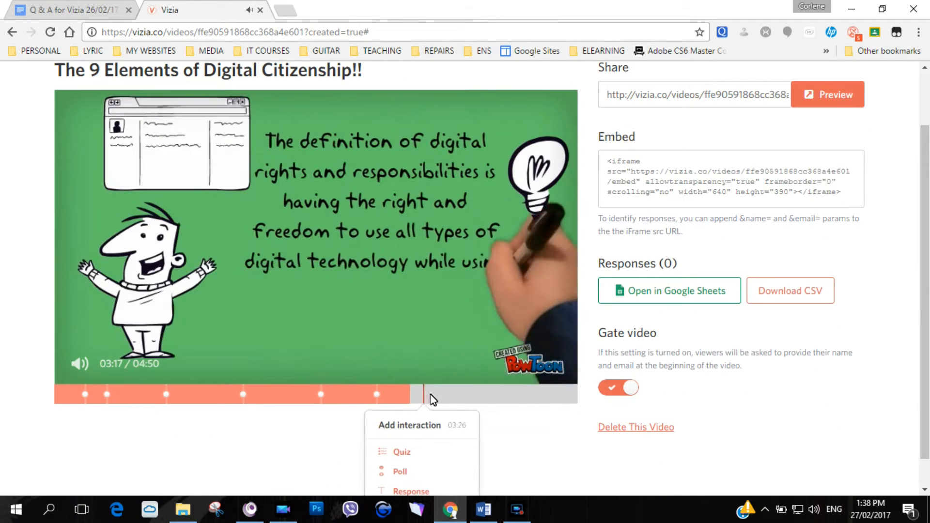
Step: Skip the video ahead to the digital health and wellness section and pause it at 03:43
click(432, 400)
click(440, 398)
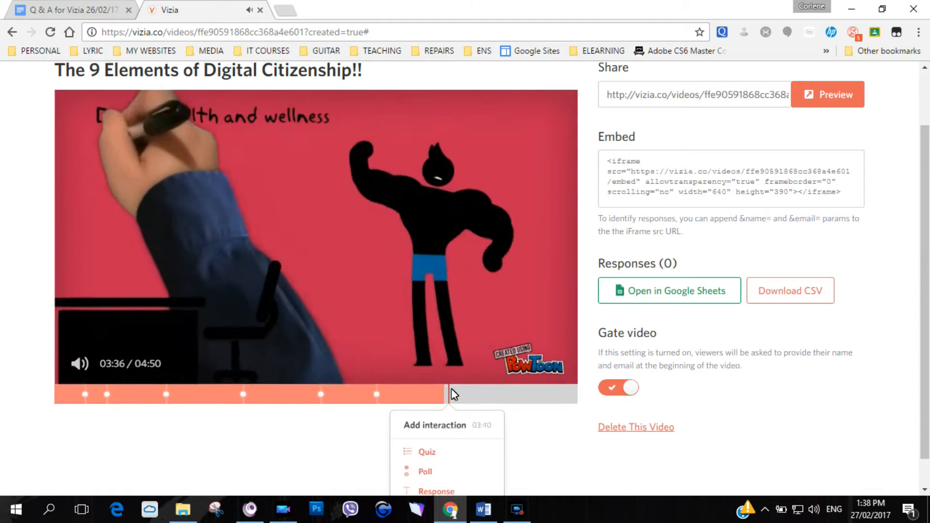
click(456, 396)
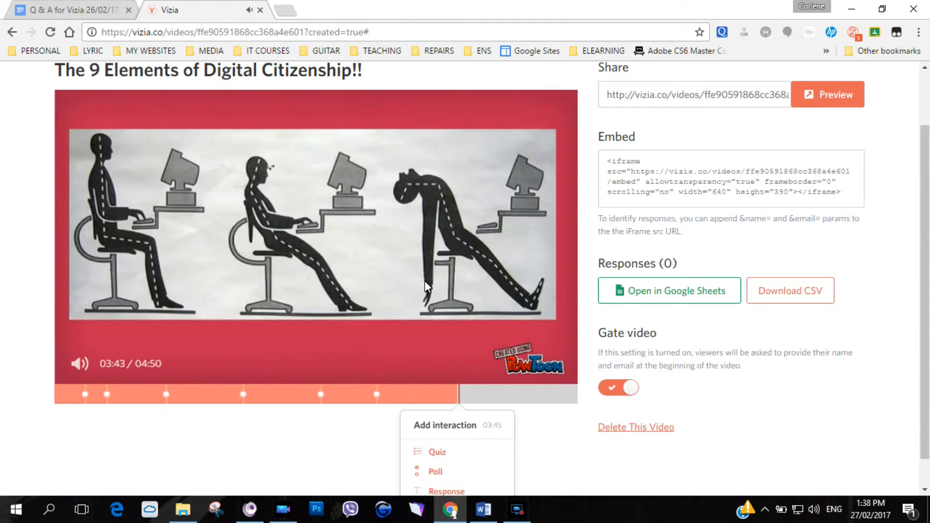
click(425, 285)
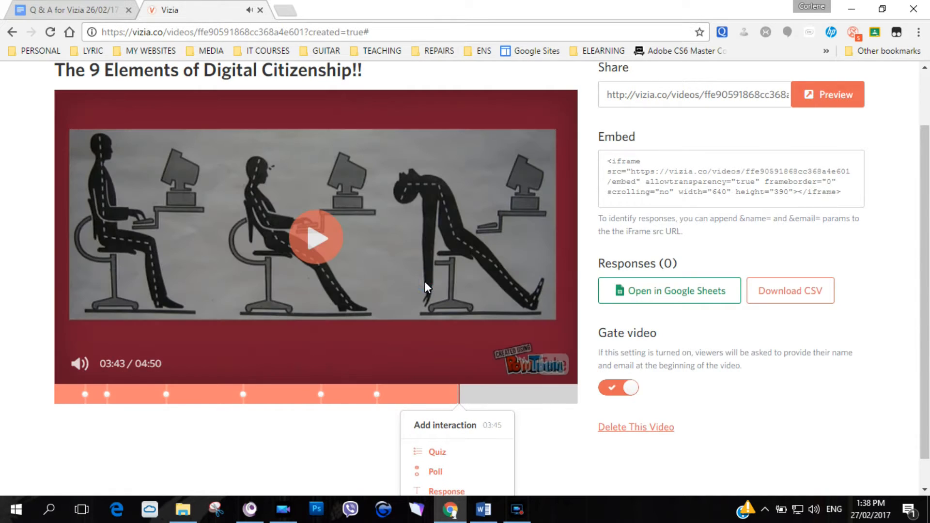
Step: Add a quiz with the copied social media statement and choices "True" and "False", mark "True" as correct, and save it
scroll(468, 292, down, 1)
click(435, 419)
right_click(246, 237)
click(281, 321)
click(89, 7)
click(169, 10)
click(335, 300)
text(True)
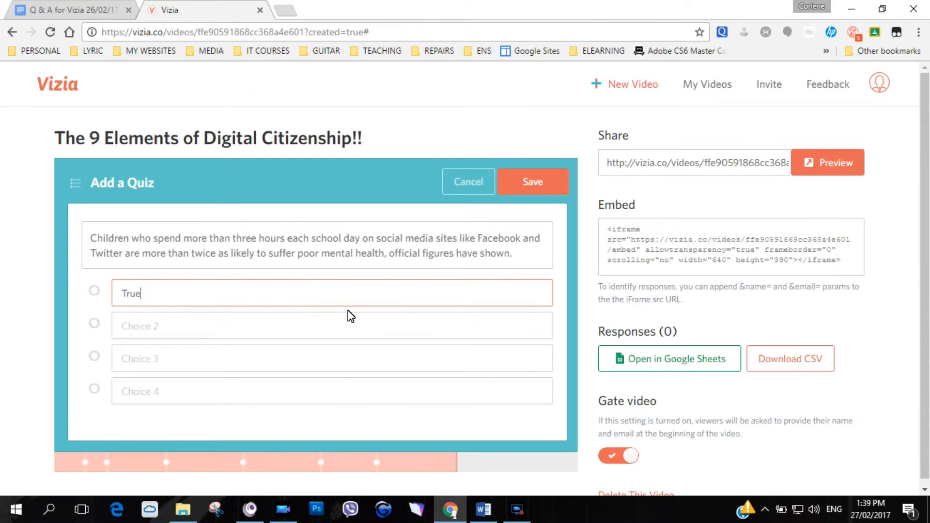
click(240, 323)
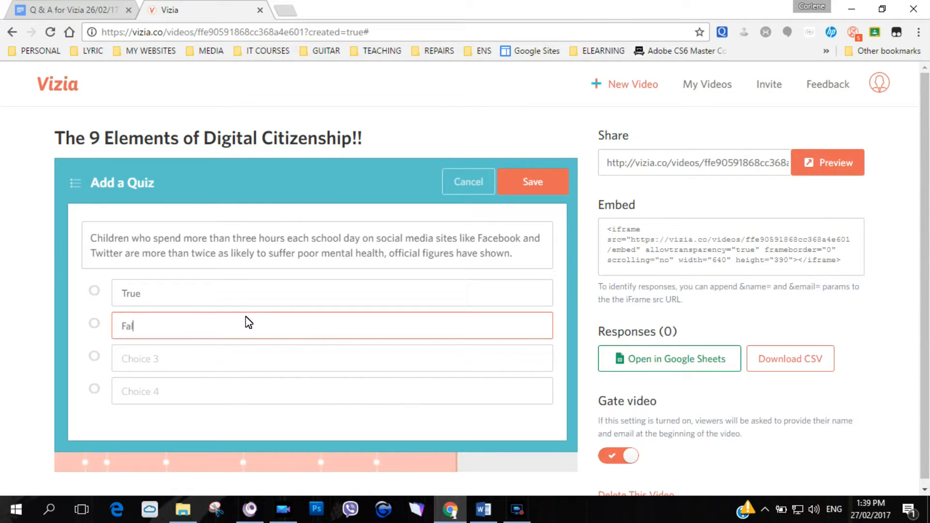
click(94, 291)
click(533, 182)
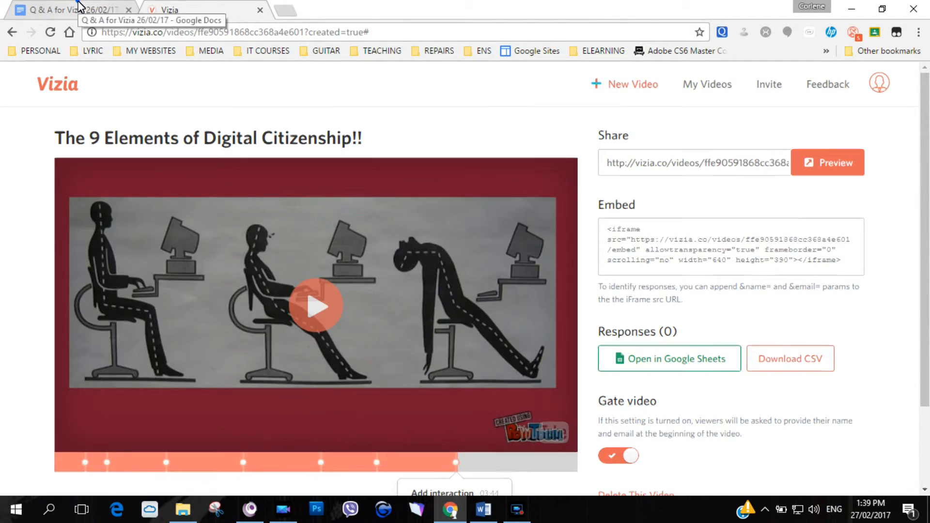
Step: Copy the question "Which of the following statements is true?" from the document and return to Vizia
click(68, 10)
drag(133, 235, 310, 238)
right_click(310, 239)
click(322, 266)
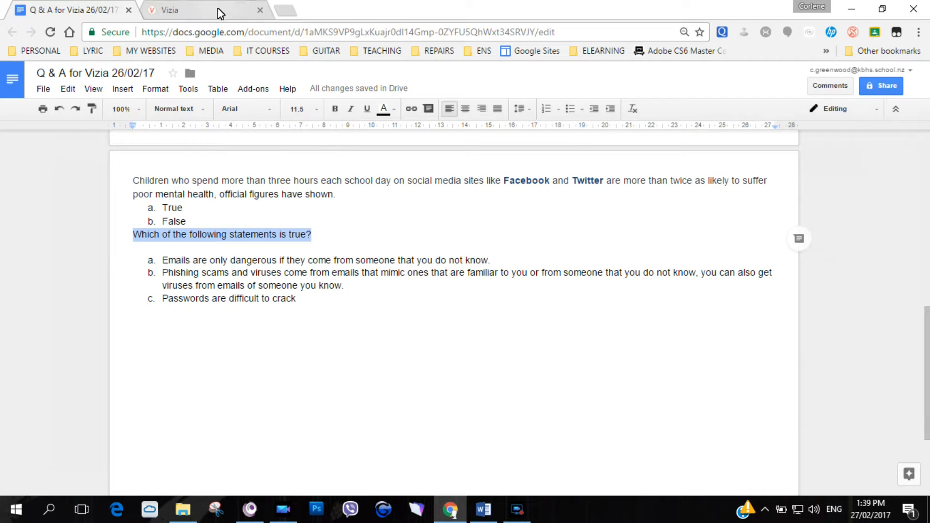
click(216, 14)
Step: Skip the video ahead to the end of the digital security section and pause it at 04:15
scroll(497, 396, down, 1)
click(309, 237)
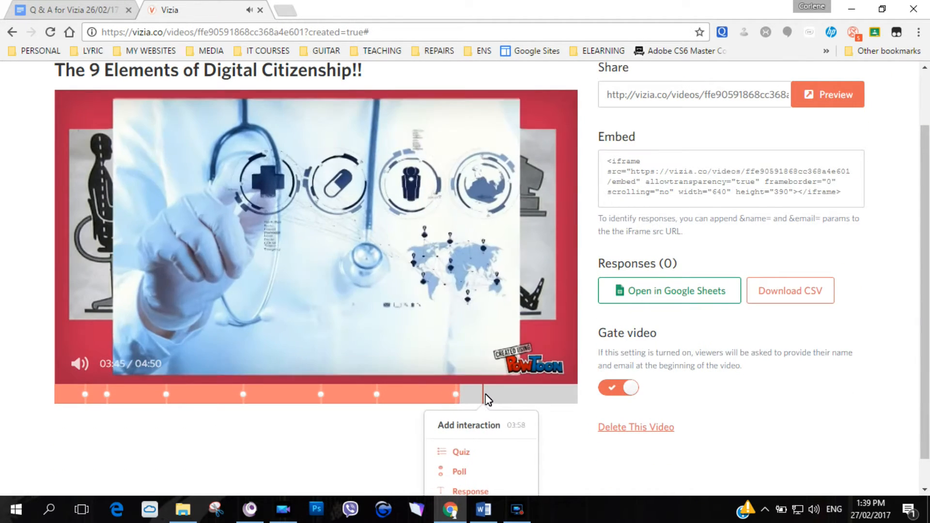
click(505, 400)
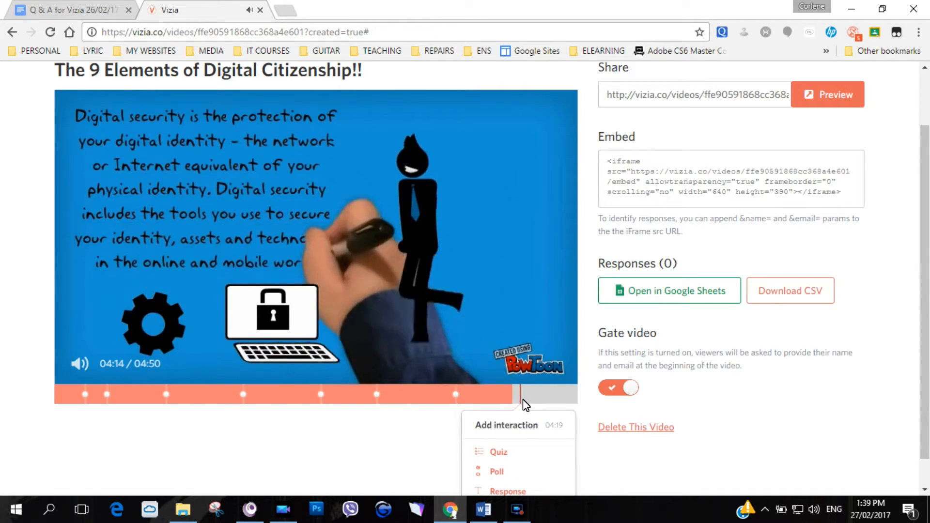
click(443, 266)
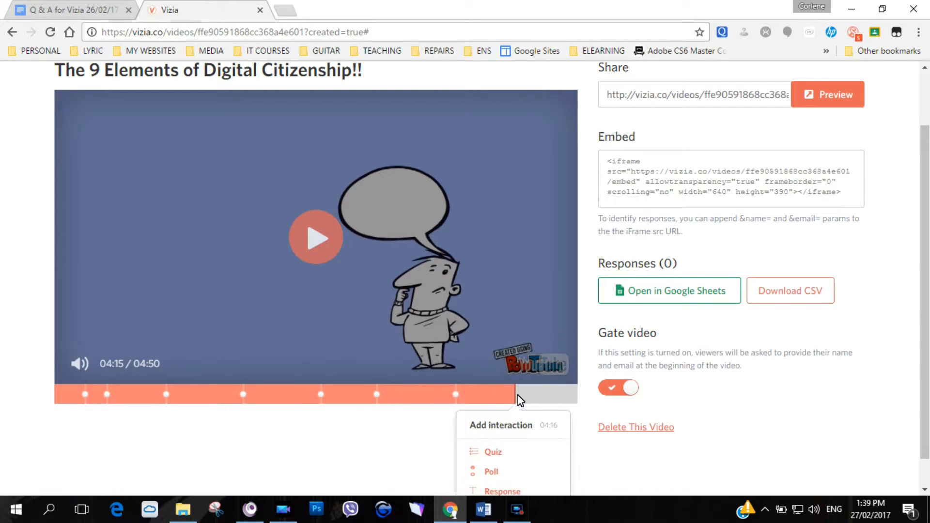
Step: Add a quiz with the copied question and the document's answer "Emails are only dangerous if they come from someone that you do not know." as first choice
click(495, 451)
key(ctrl+v)
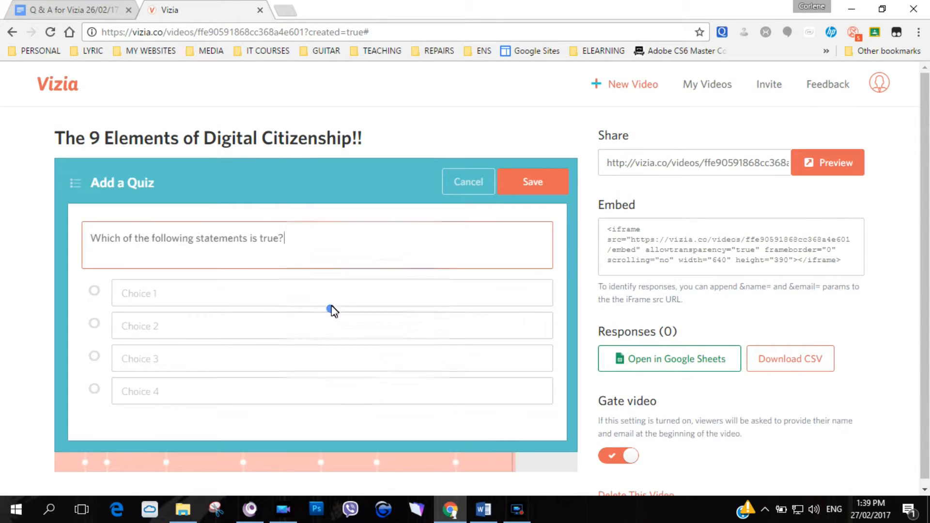
key(ctrl+Tab)
drag(163, 261, 490, 261)
right_click(394, 261)
click(422, 266)
click(209, 9)
right_click(342, 293)
click(377, 376)
Step: Copy the answer about phishing scams and viruses from the document and paste it as plain text into the second choice
click(49, 9)
mouse_move(169, 265)
mouse_down()
mouse_move(359, 289)
mouse_move(353, 297)
mouse_move(165, 272)
mouse_up()
click(63, 111)
right_click(164, 272)
click(242, 262)
click(218, 6)
right_click(283, 322)
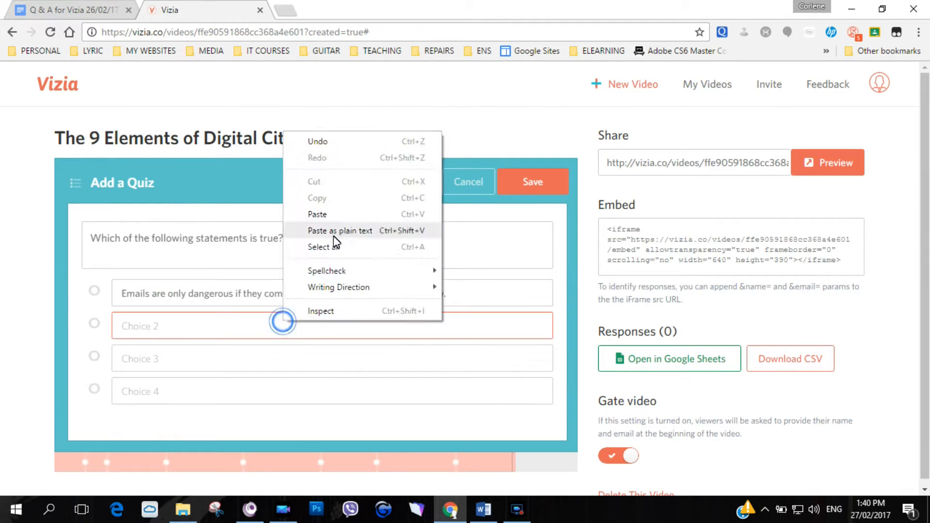
click(334, 231)
Step: Copy "Passwords are difficult to crack" into the third choice, mark the second choice as correct, and save the quiz
click(68, 8)
triple_click(241, 299)
right_click(241, 299)
click(268, 267)
click(218, 8)
right_click(275, 356)
click(321, 250)
click(94, 323)
click(533, 181)
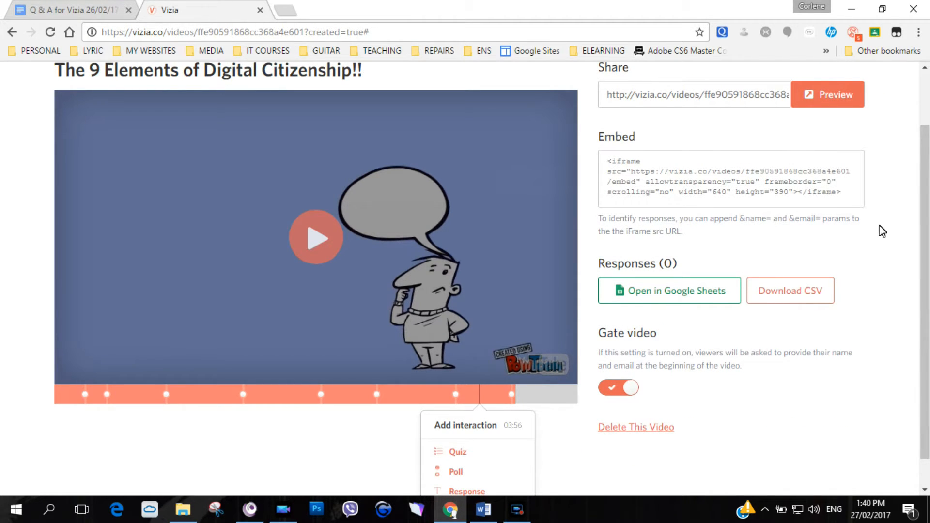
Step: Open the preview of the finished video, fill in the viewer's name and e-mail, and continue to the video
click(835, 97)
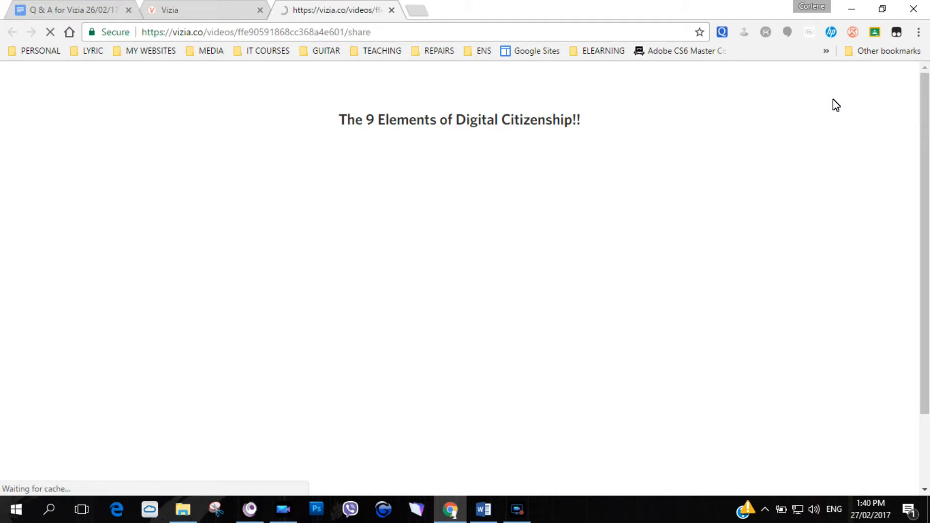
scroll(874, 198, down, 3)
scroll(870, 198, up, 2)
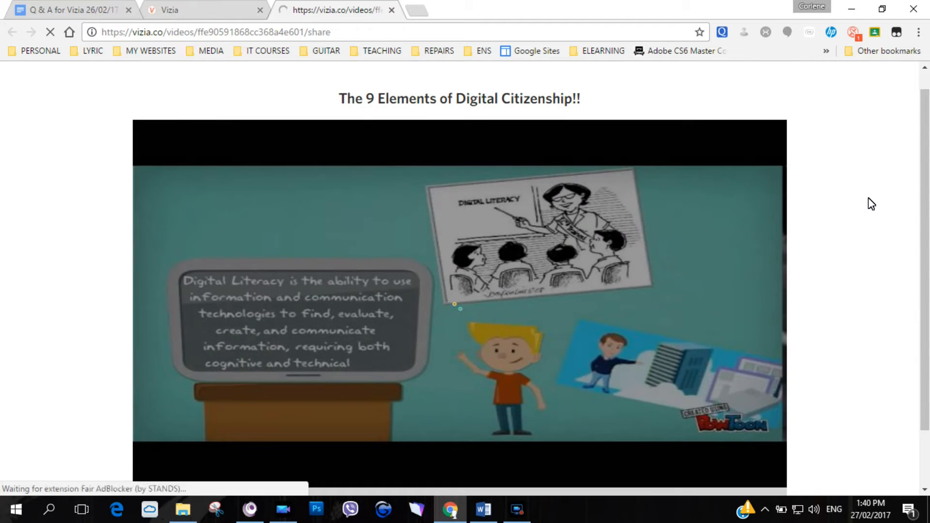
scroll(871, 203, down, 2)
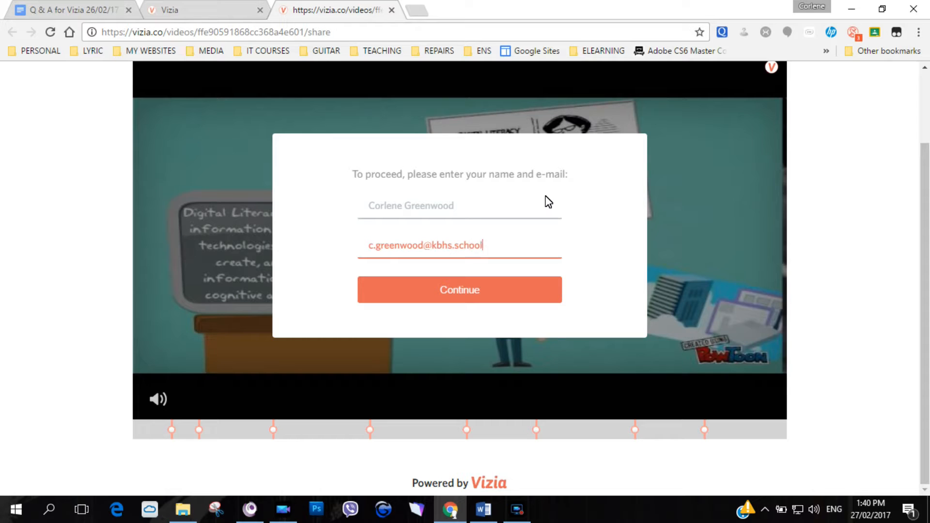
click(492, 301)
Step: Play the previewed video and skip ahead to just before the first interaction marker
scroll(570, 232, down, 1)
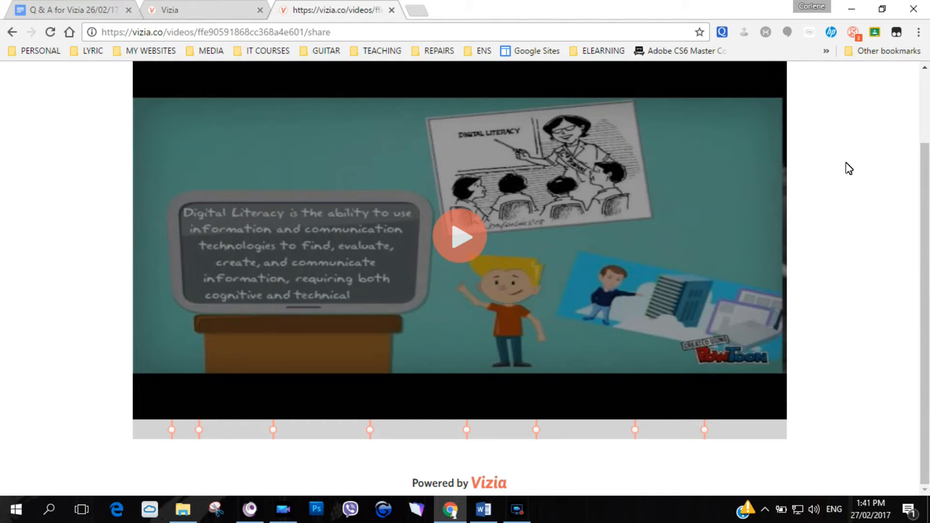
scroll(850, 168, up, 2)
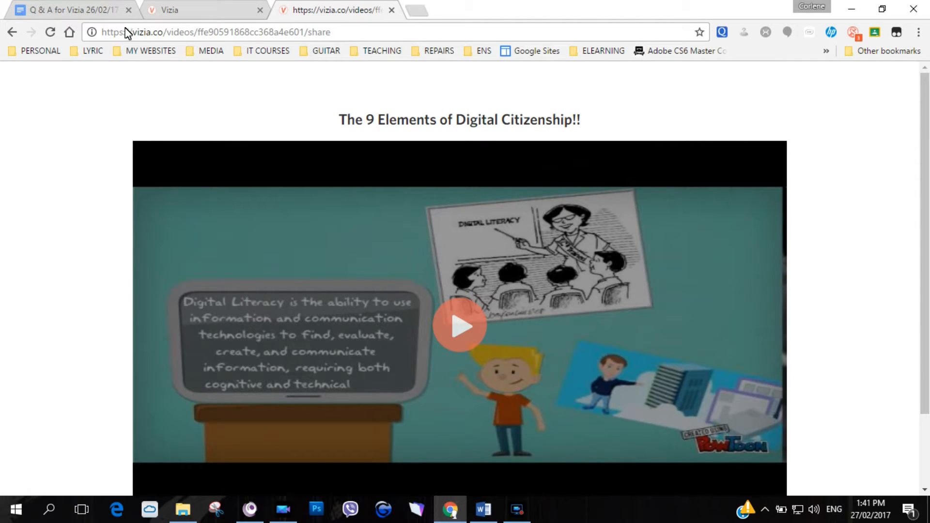
scroll(245, 85, down, 2)
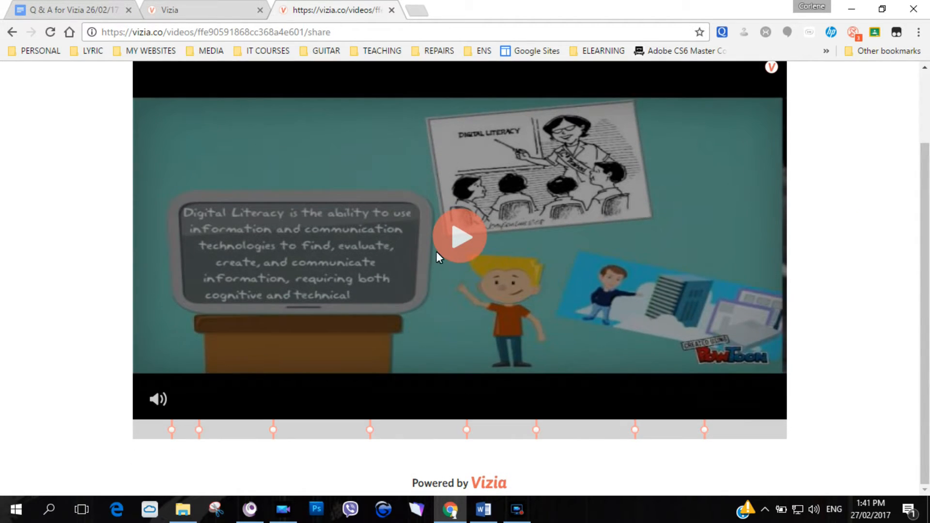
click(446, 244)
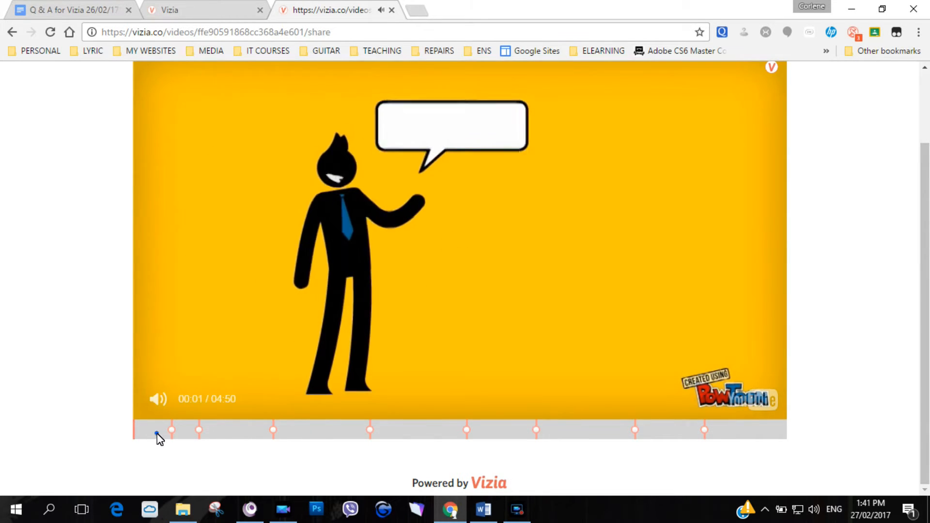
click(155, 432)
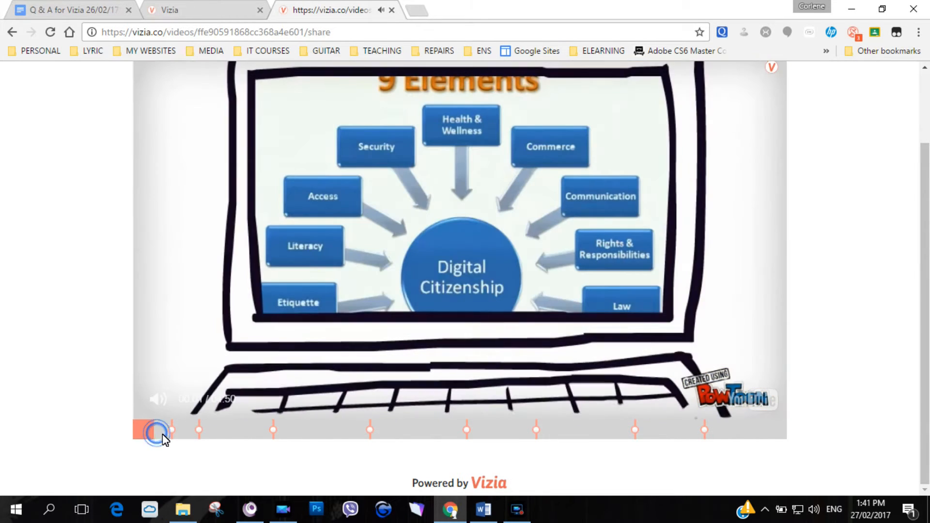